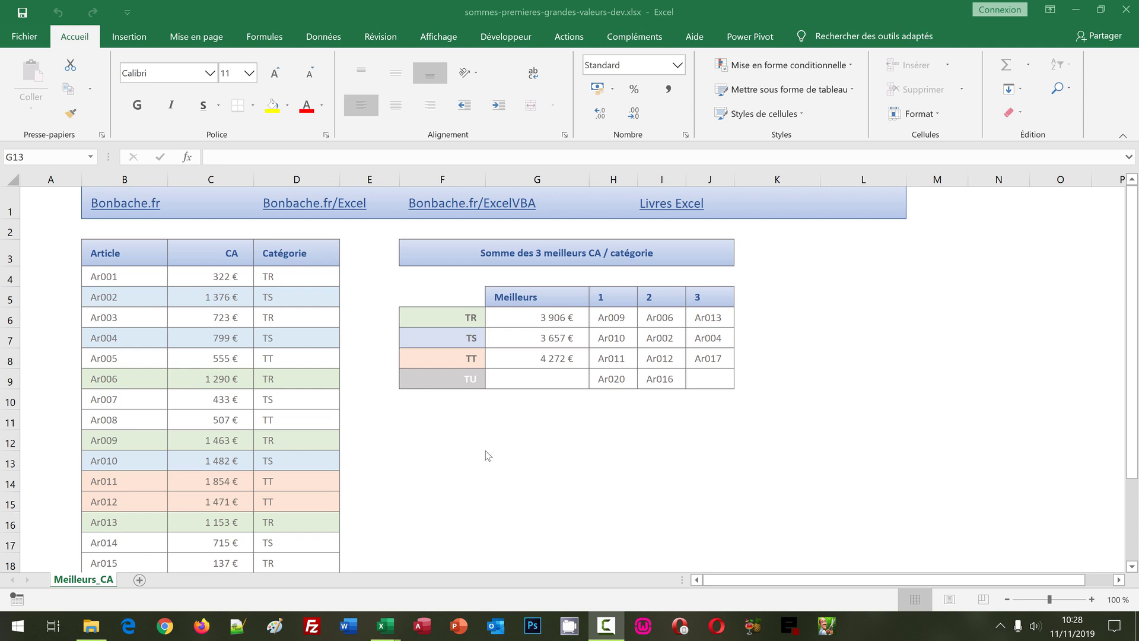
# Step: Bring up the finished example, then switch to the sommes-premieres-grandes-valeurs.xlsx workbook
pyautogui.click(487, 455)
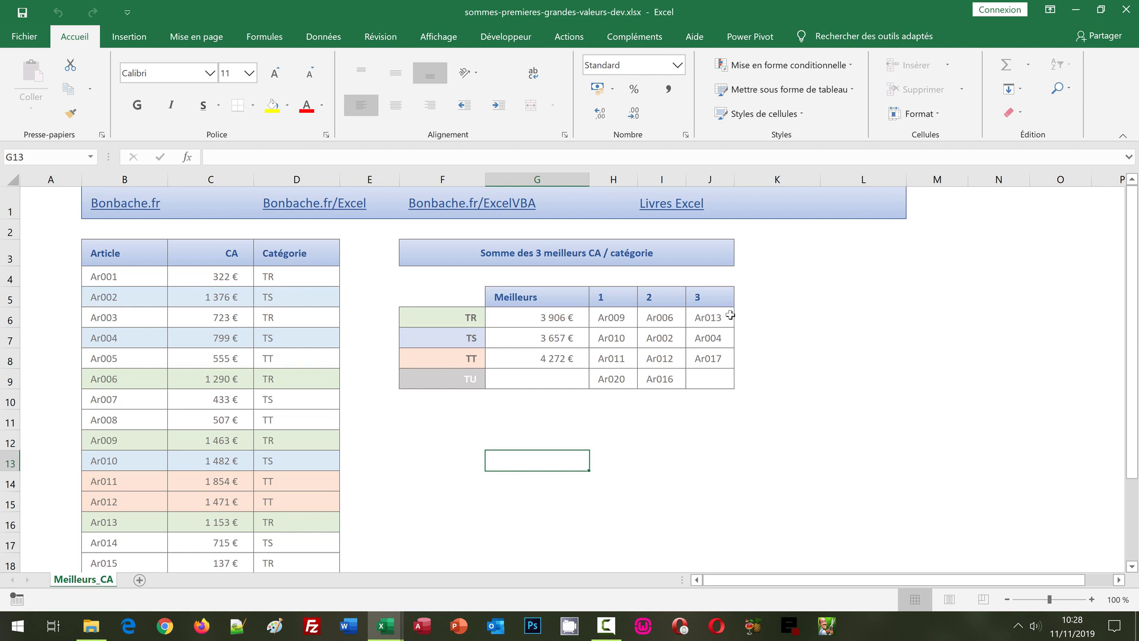
pyautogui.click(448, 456)
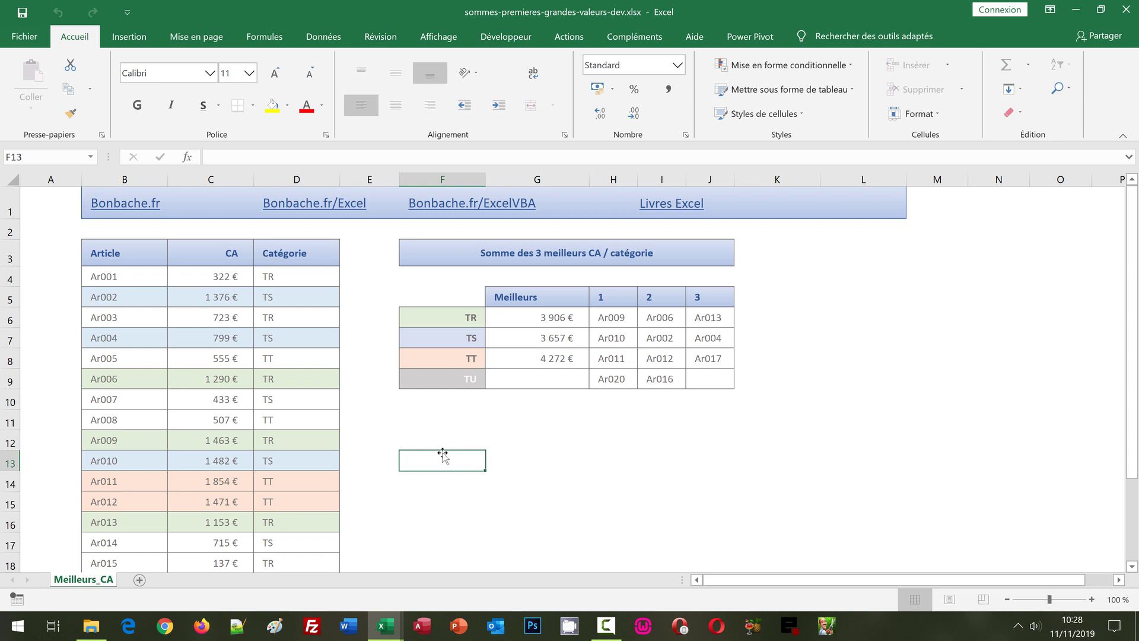
pyautogui.moveTo(384, 627)
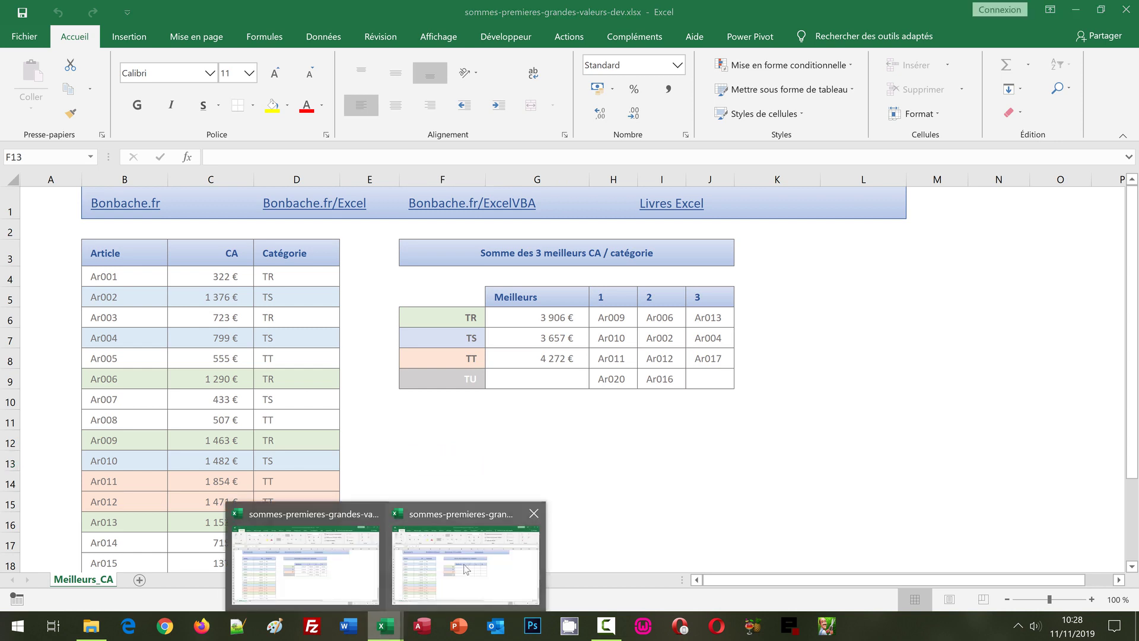
pyautogui.click(469, 561)
pyautogui.click(567, 466)
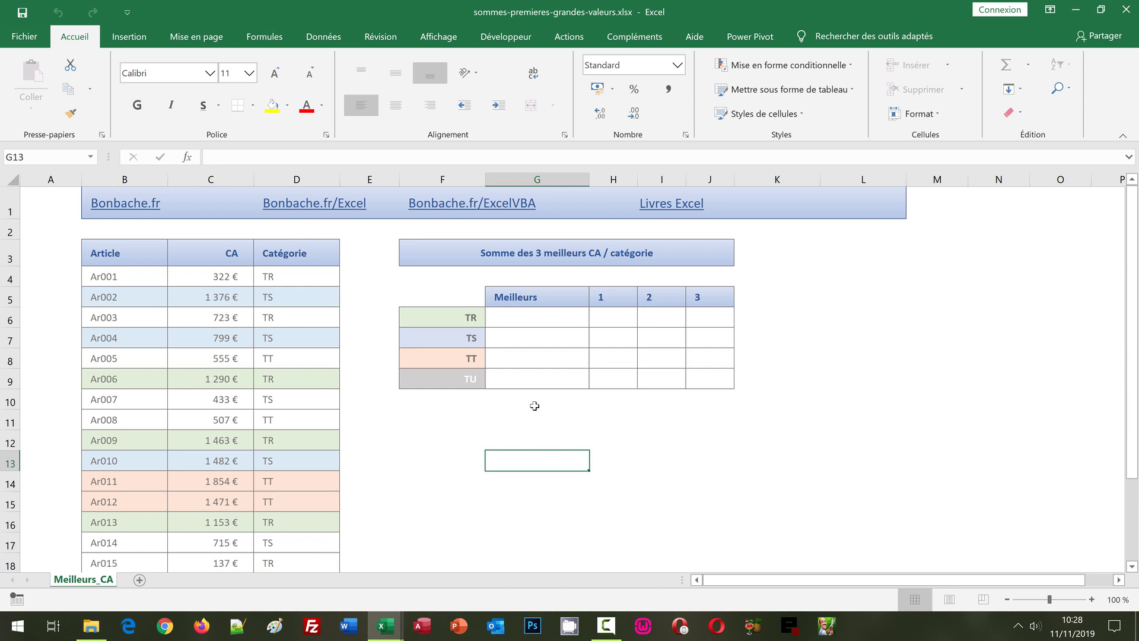
# Step: Point out the empty target cells: totals G6:G9, categories F6:F9 and article names H6:J9
pyautogui.click(513, 317)
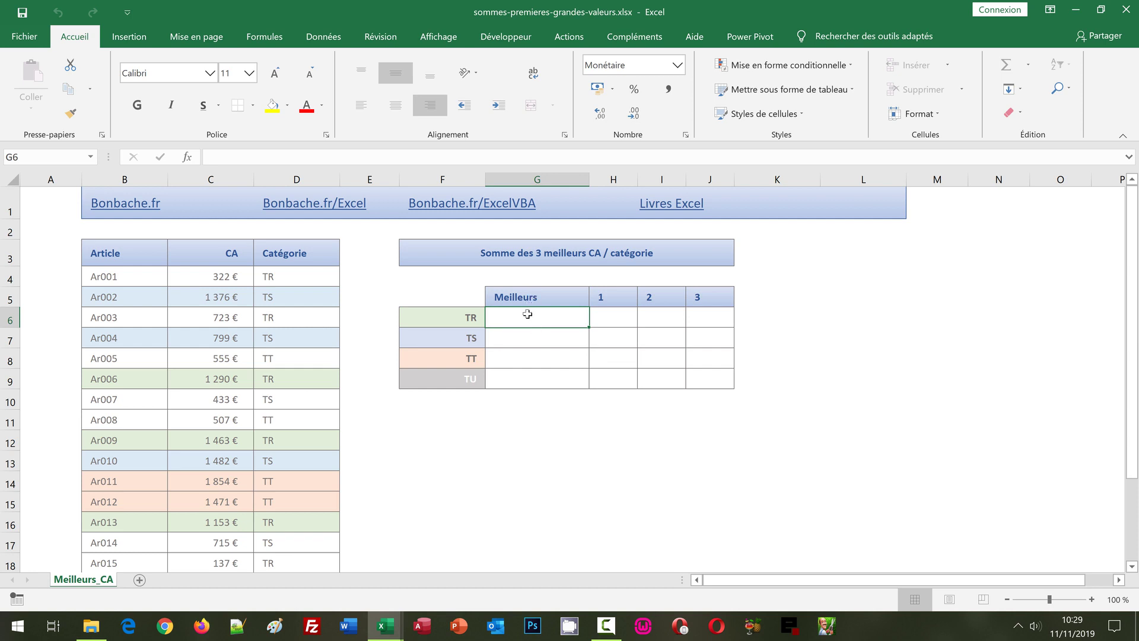
pyautogui.click(522, 332)
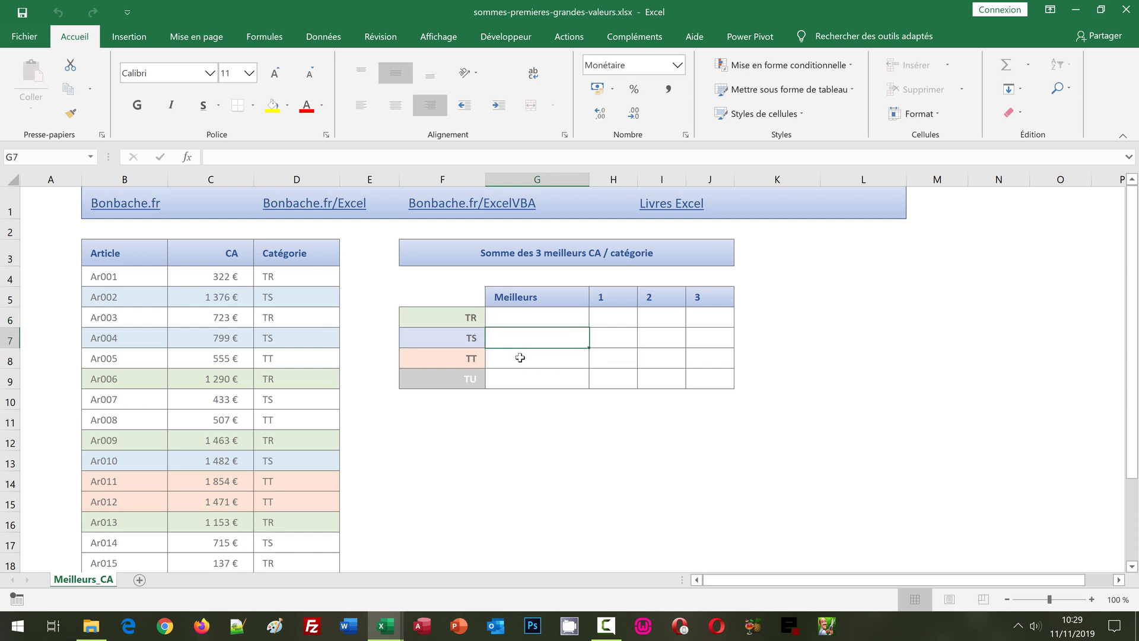
pyautogui.click(521, 360)
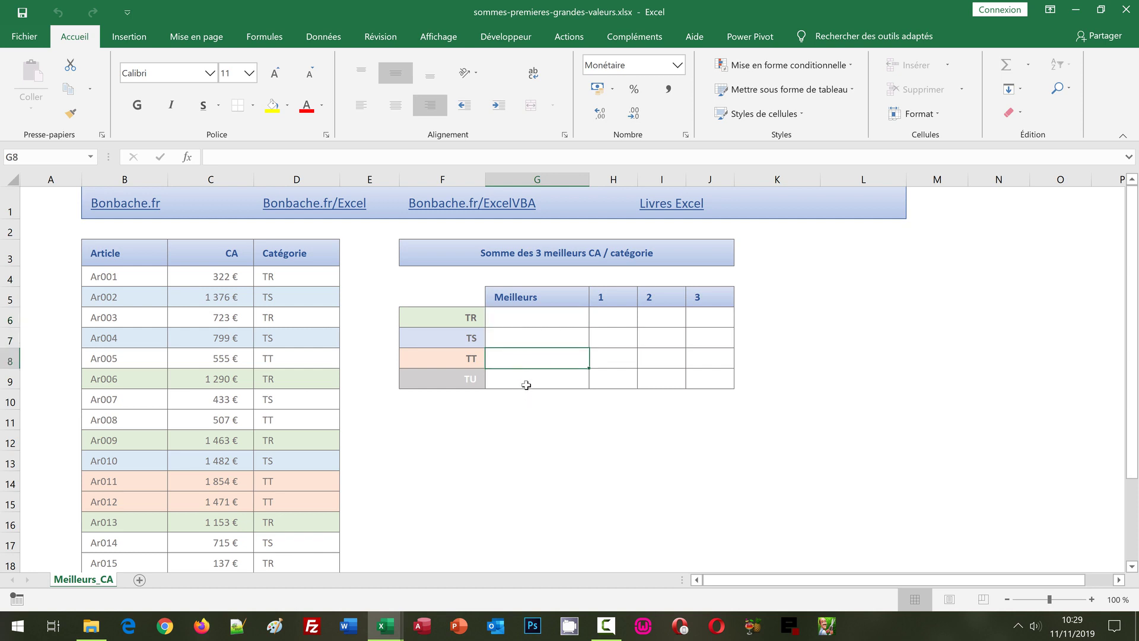
pyautogui.click(527, 381)
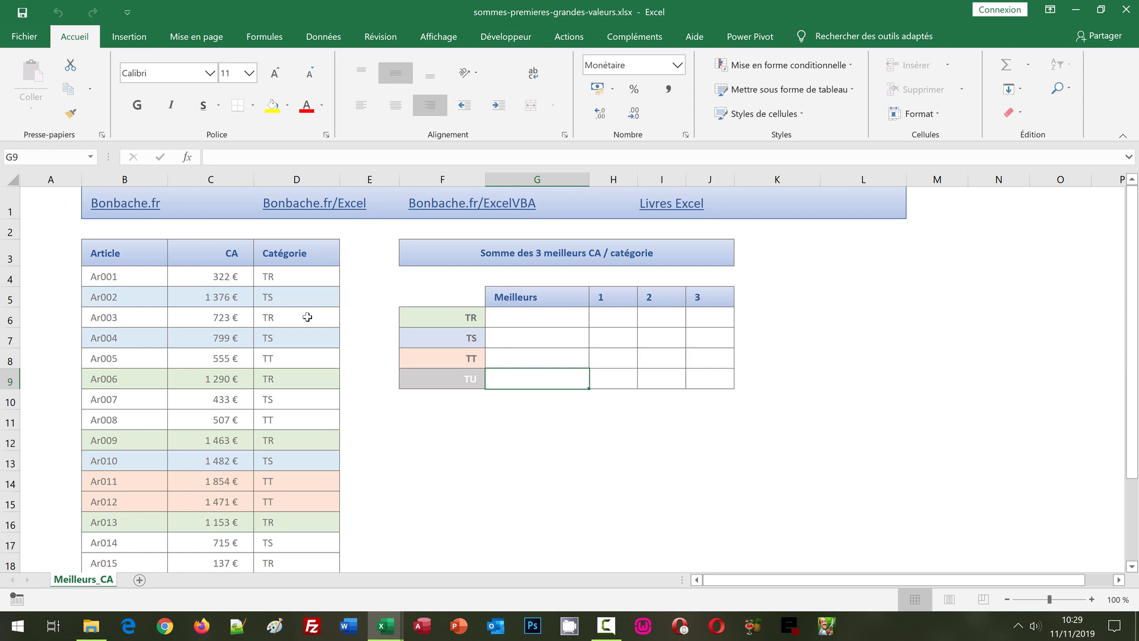
pyautogui.moveTo(433, 318); pyautogui.dragTo(436, 378)
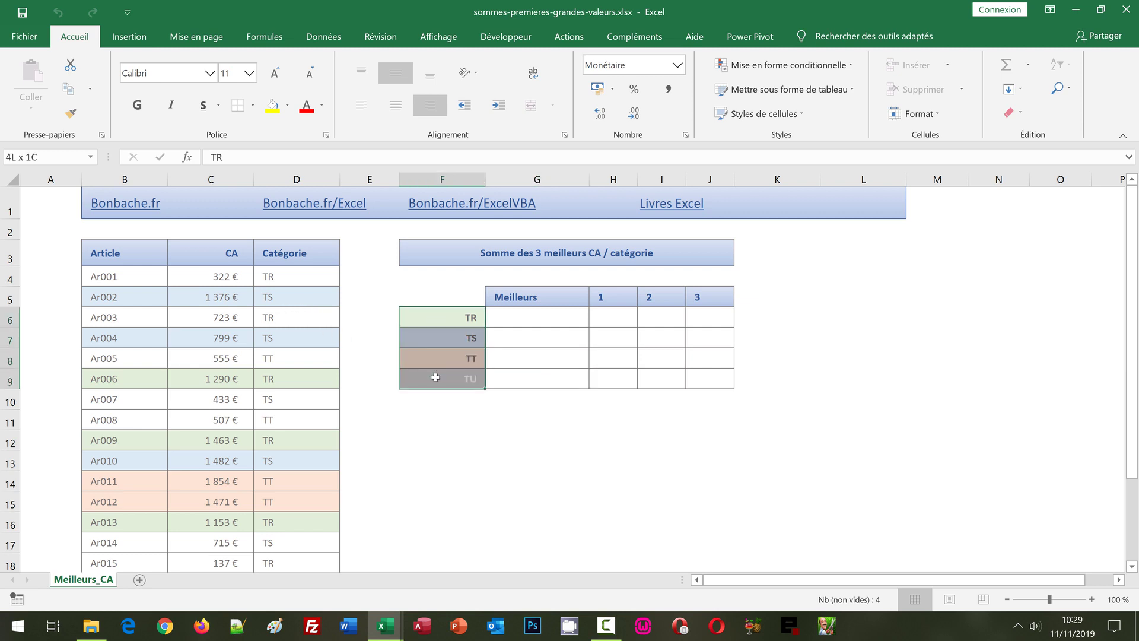
pyautogui.moveTo(436, 378); pyautogui.dragTo(435, 378)
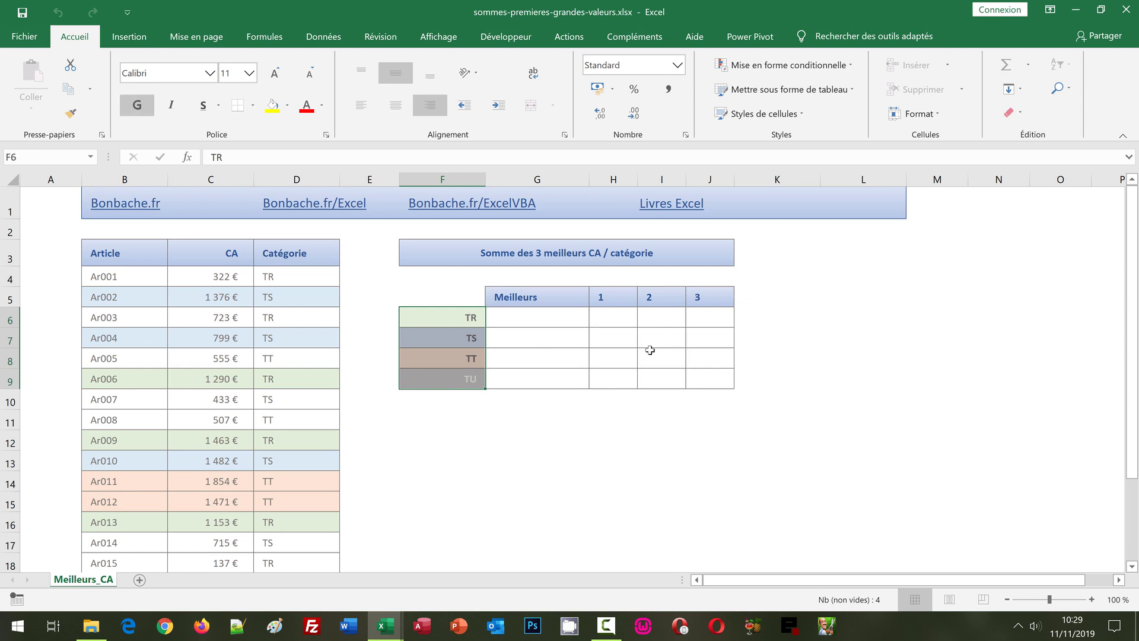
pyautogui.moveTo(624, 320); pyautogui.dragTo(688, 348)
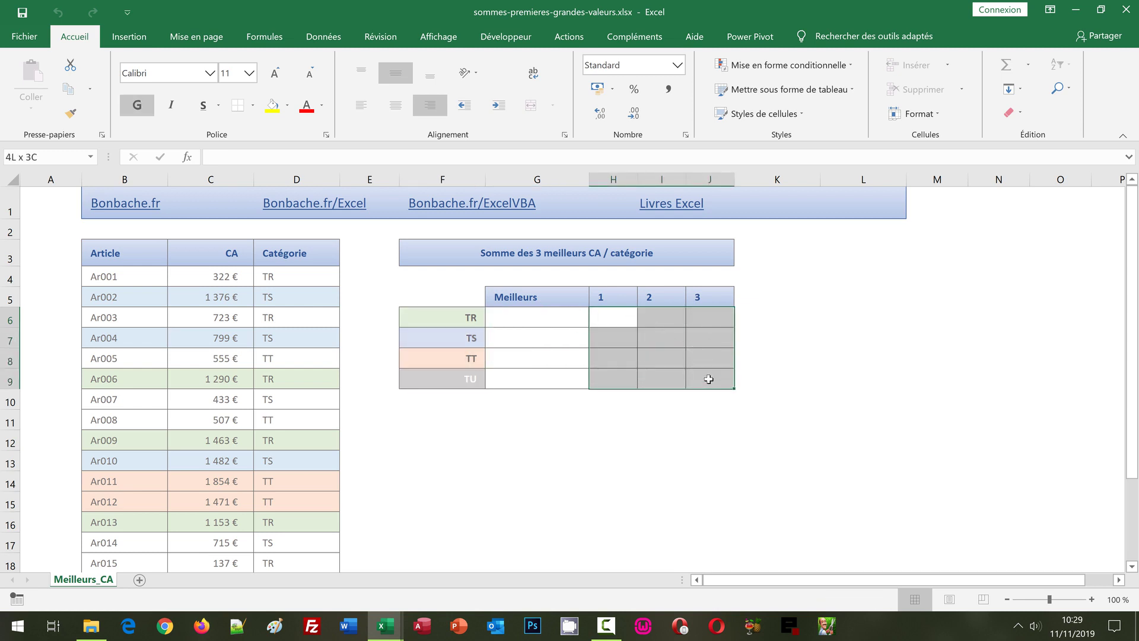
pyautogui.moveTo(688, 347); pyautogui.dragTo(706, 380)
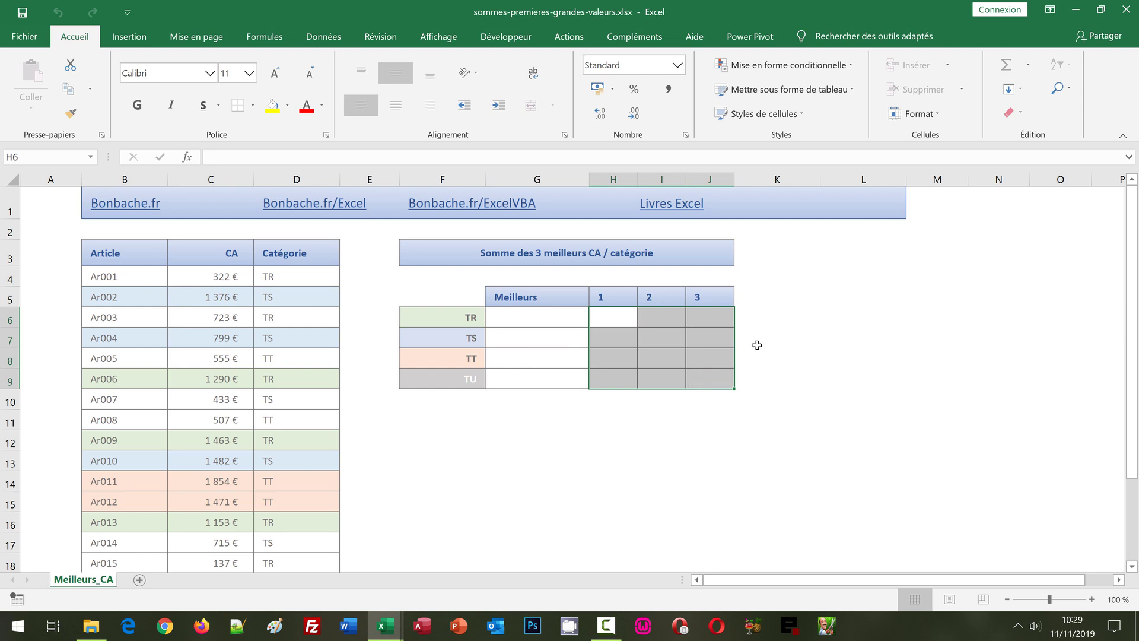
pyautogui.click(784, 323)
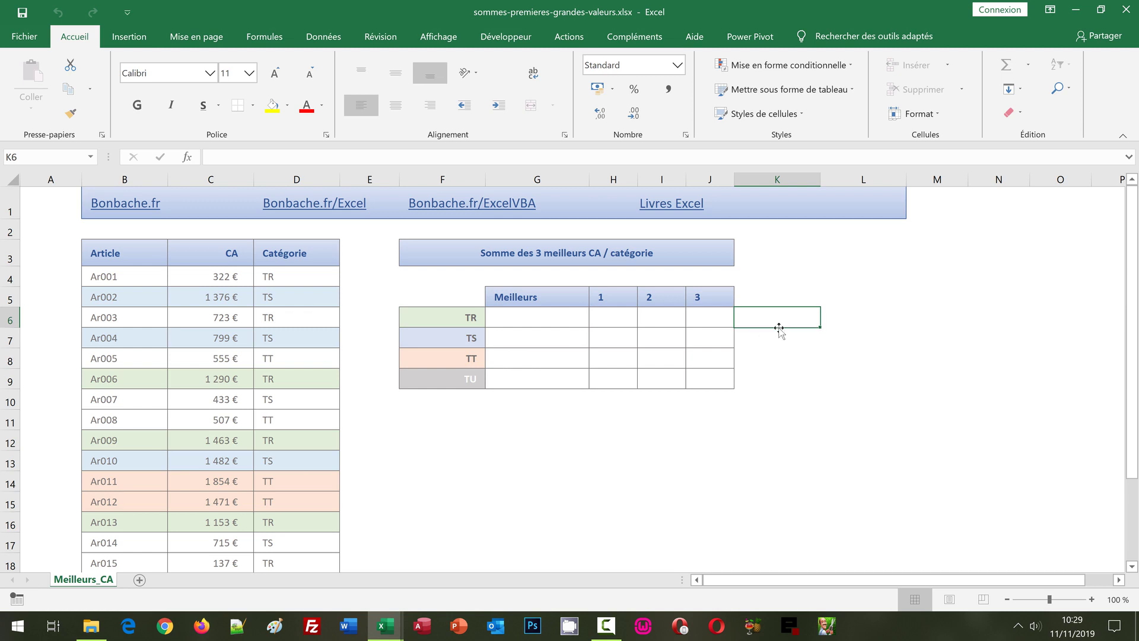
pyautogui.click(437, 405)
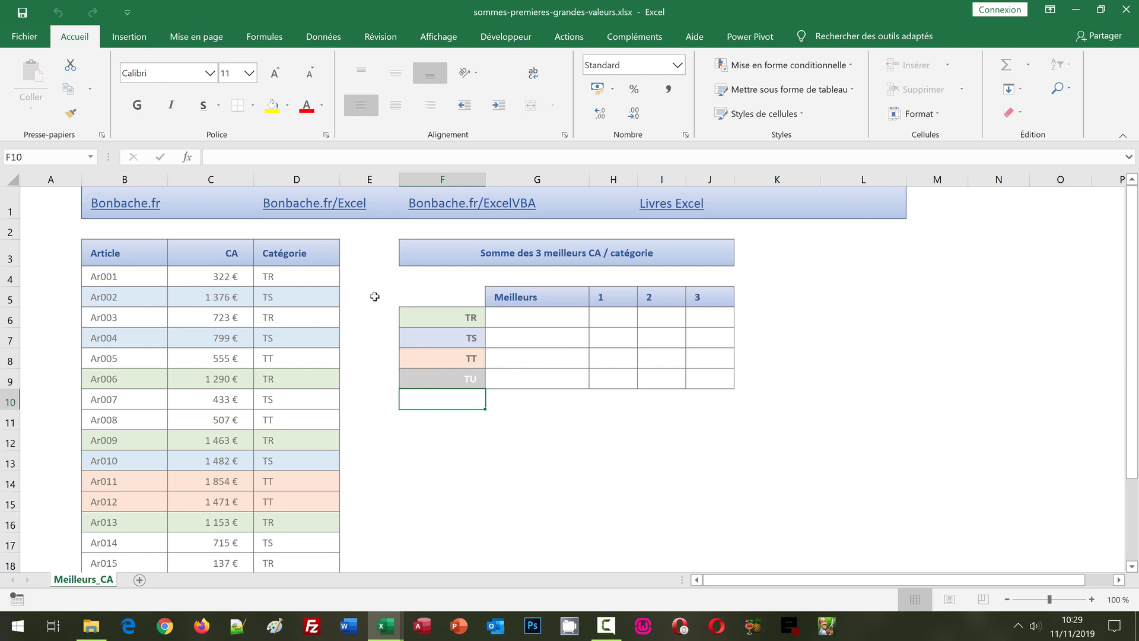
pyautogui.click(91, 157)
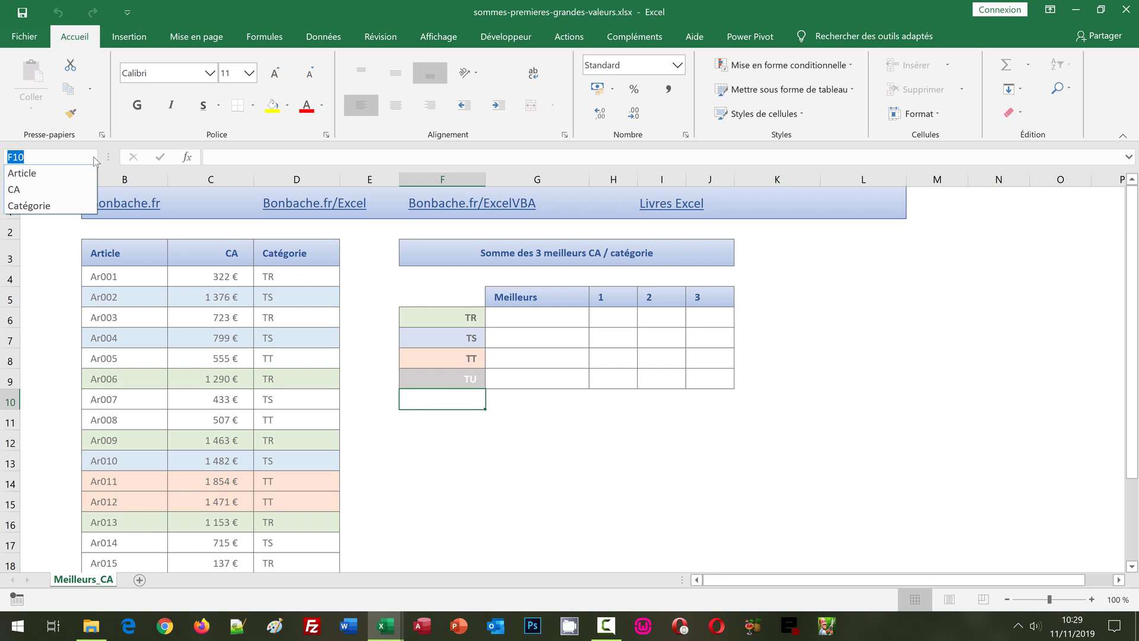
pyautogui.click(54, 190)
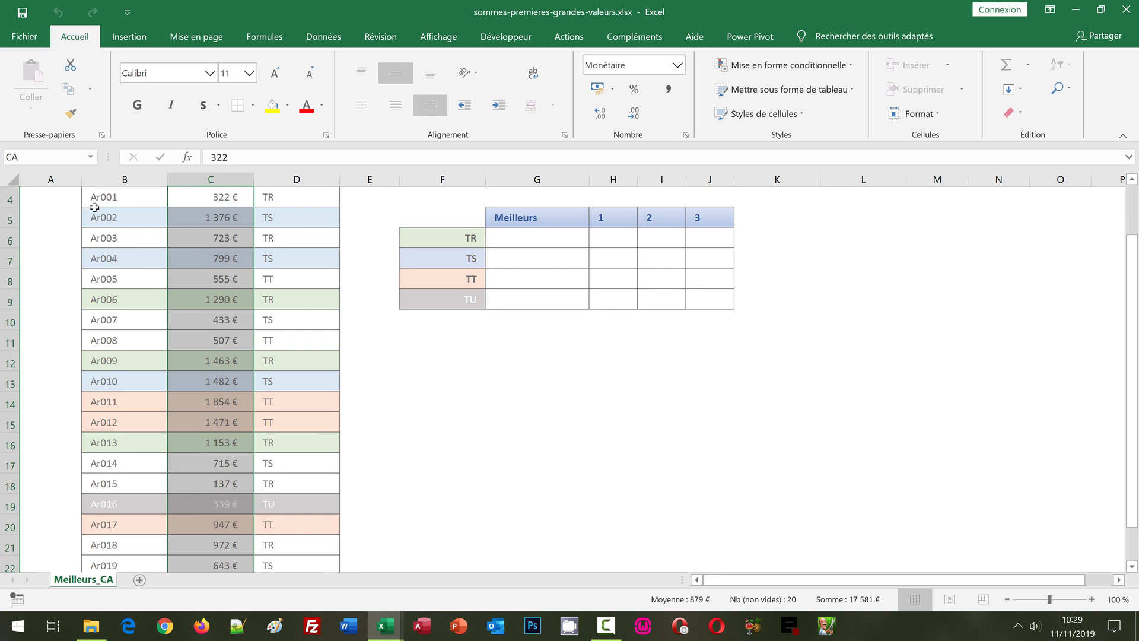
pyautogui.click(885, 343)
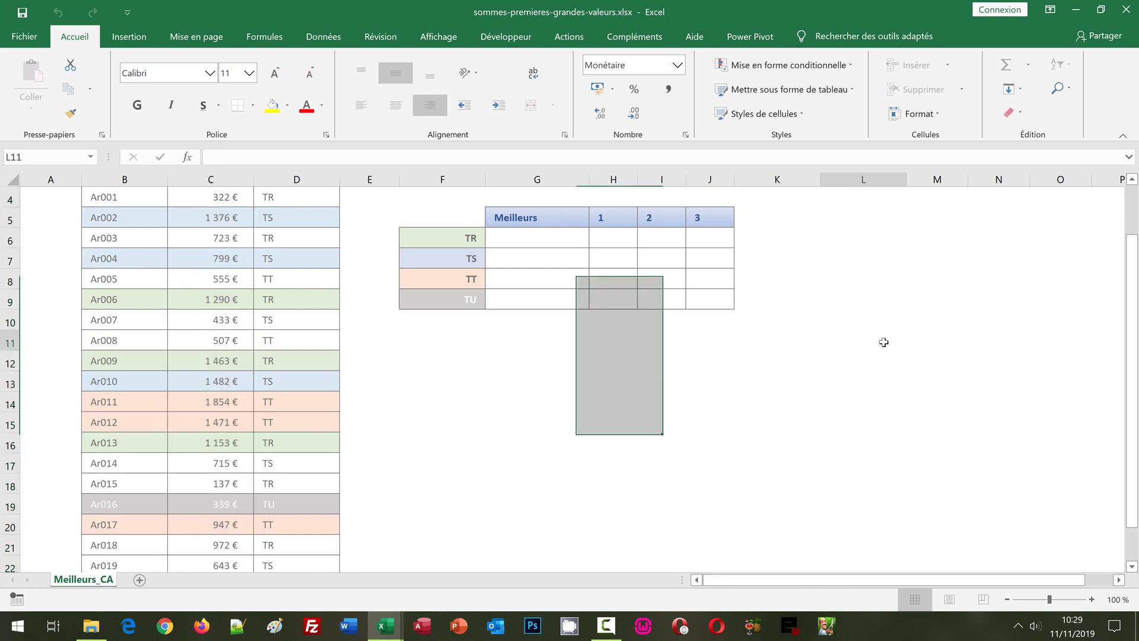
pyautogui.scroll(1, 885, 345)
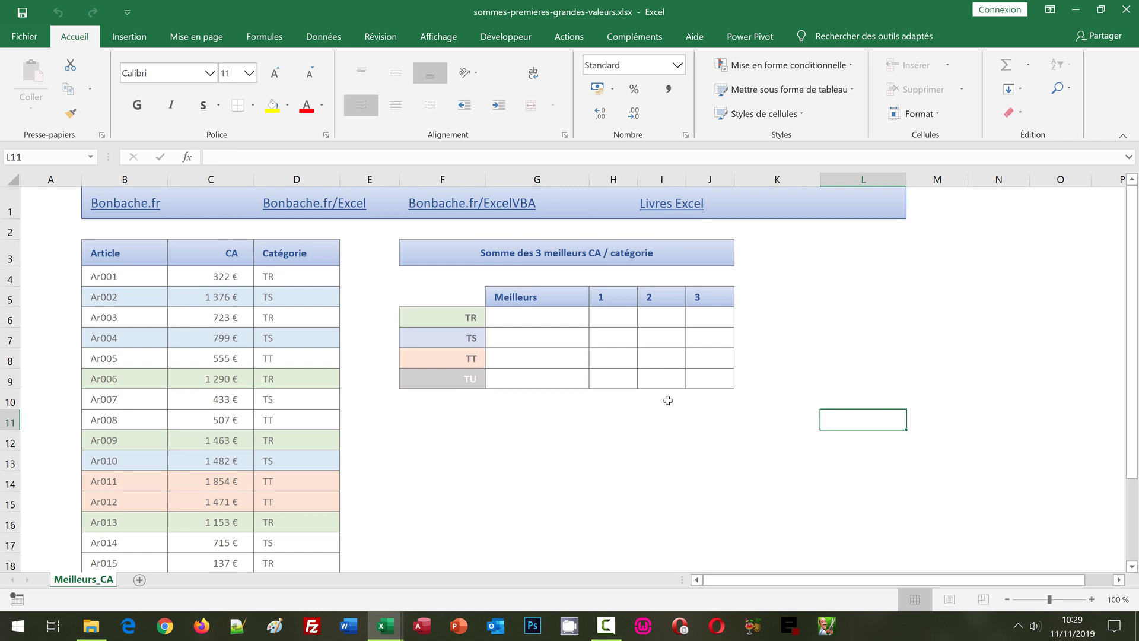
pyautogui.click(510, 317)
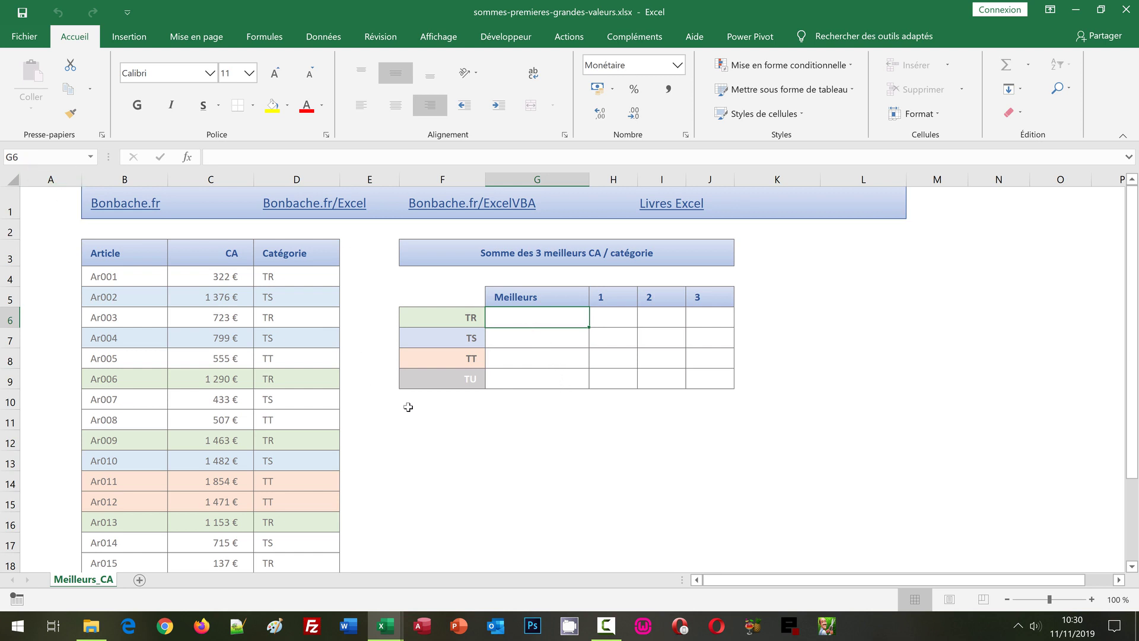
# Step: In G6, start the TR total formula as =Somme(Grande.Valeur(Si(
pyautogui.write('=')
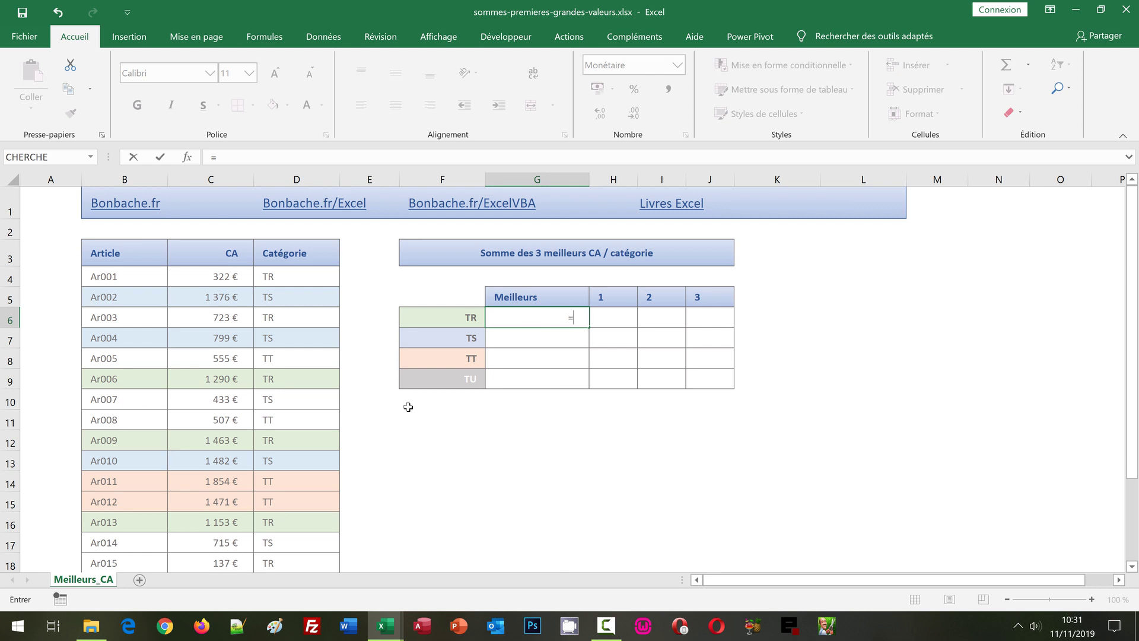
pyautogui.write('Somme')
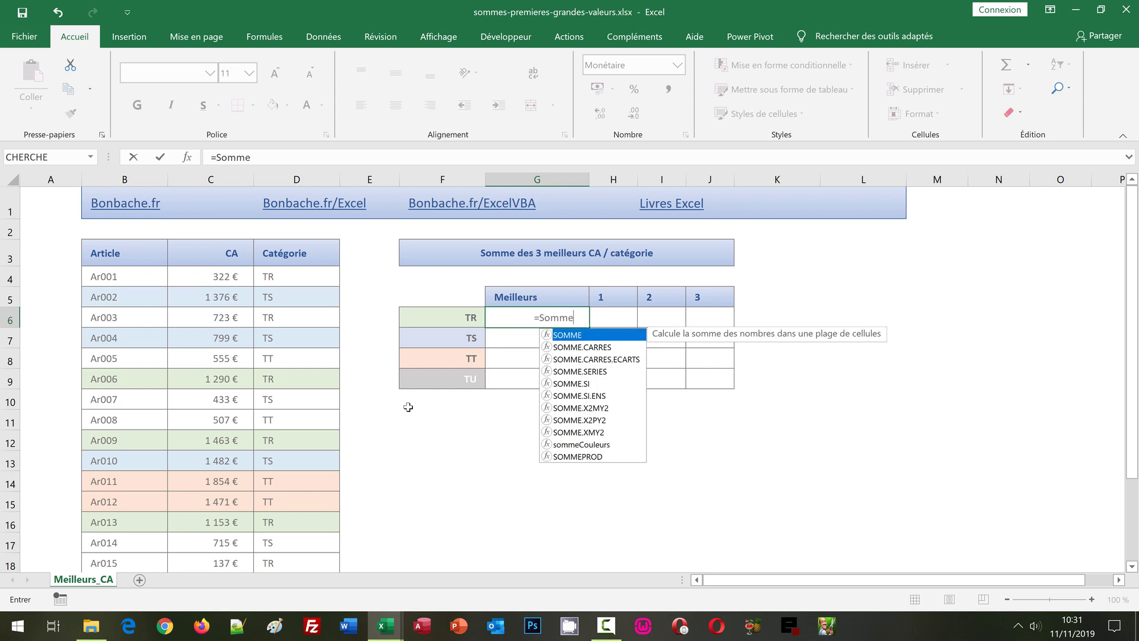
pyautogui.write('(')
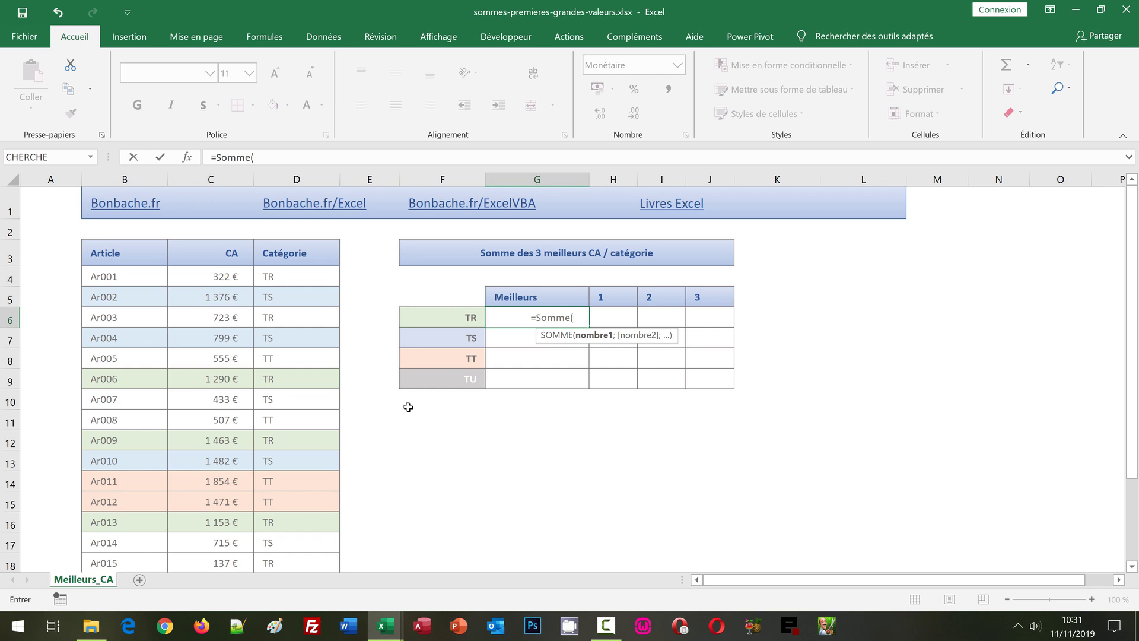
pyautogui.write('G')
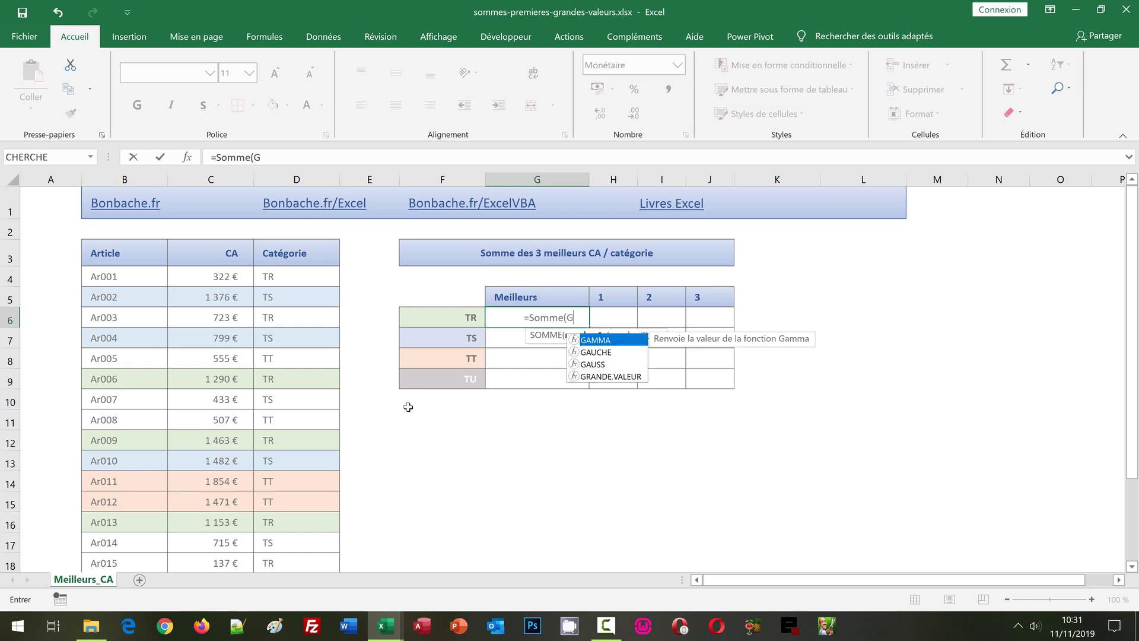
pyautogui.write('rande')
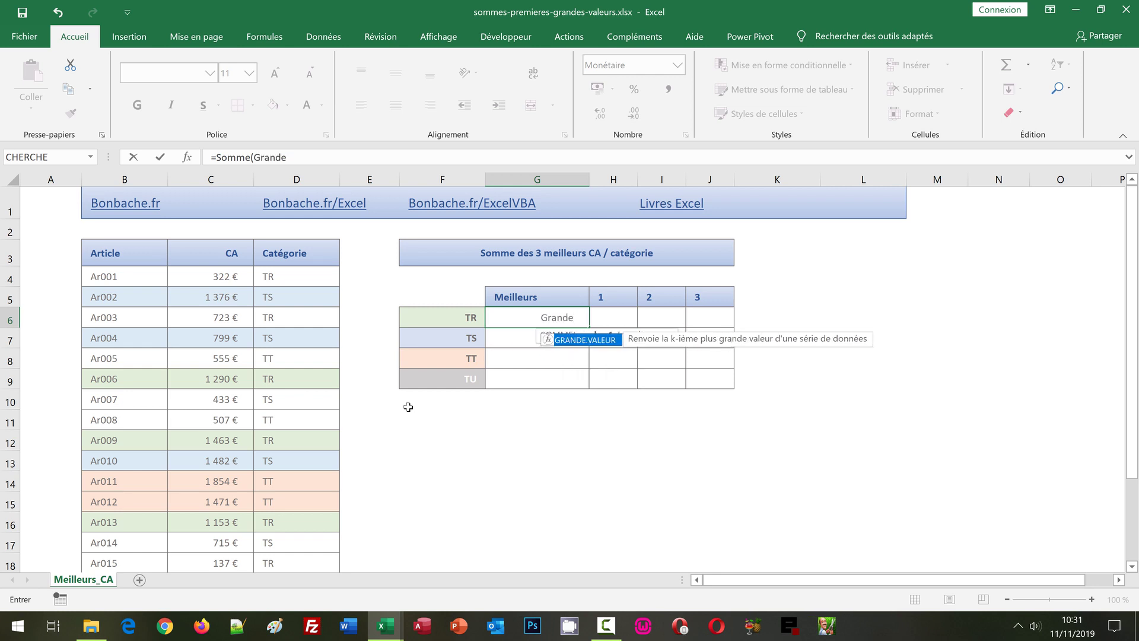
pyautogui.write('.Val')
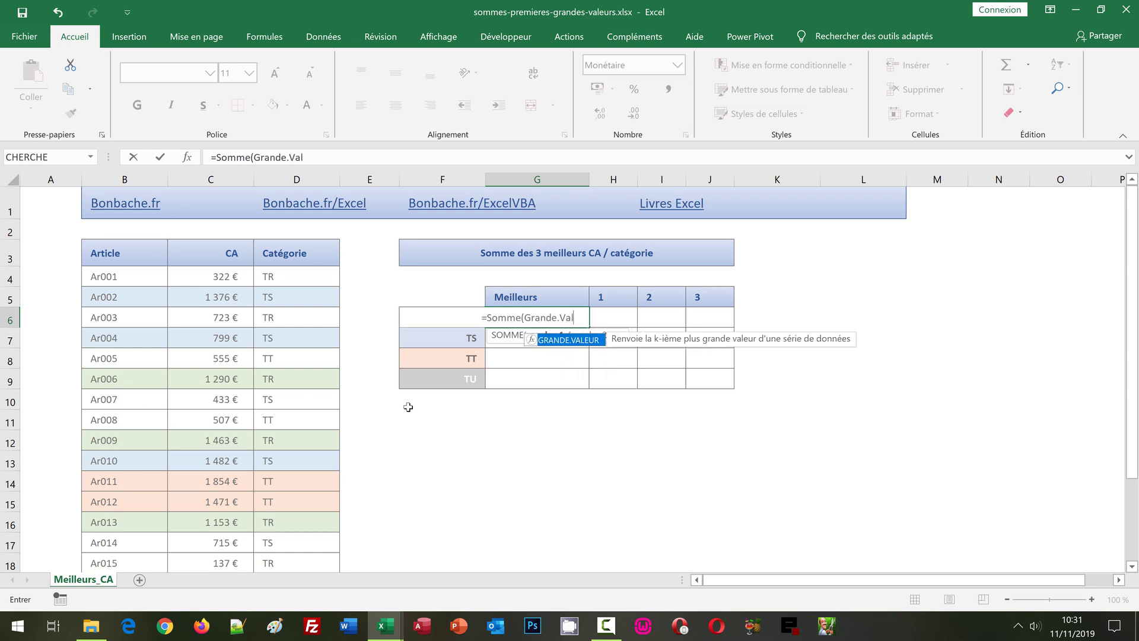
pyautogui.write('eur(')
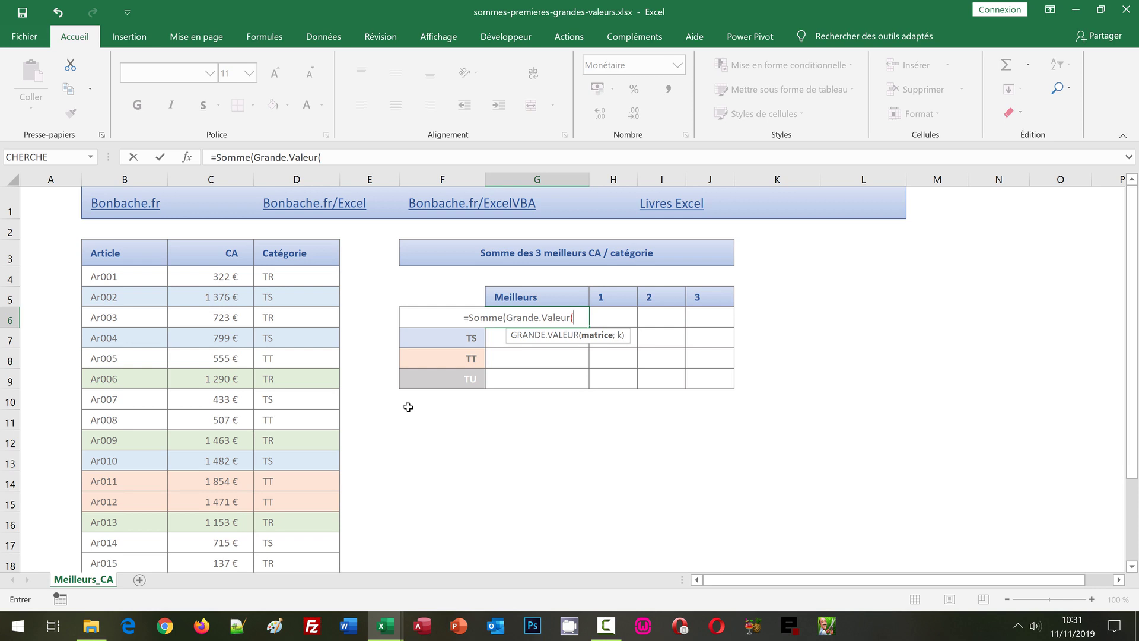
pyautogui.write('Si(')
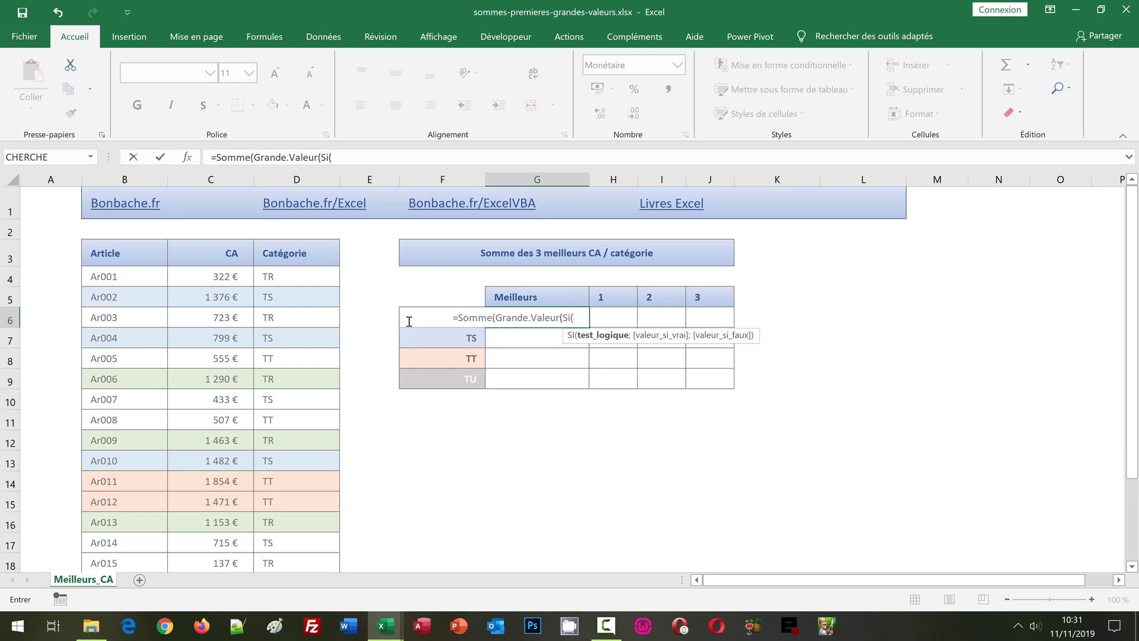
# Step: Complete G6 as array formula {=SOMME(GRANDE.VALEUR(SI(Catégorie=F6;CA;"");{1;2;3}))}, returning 3 906 €
pyautogui.write('Cat')
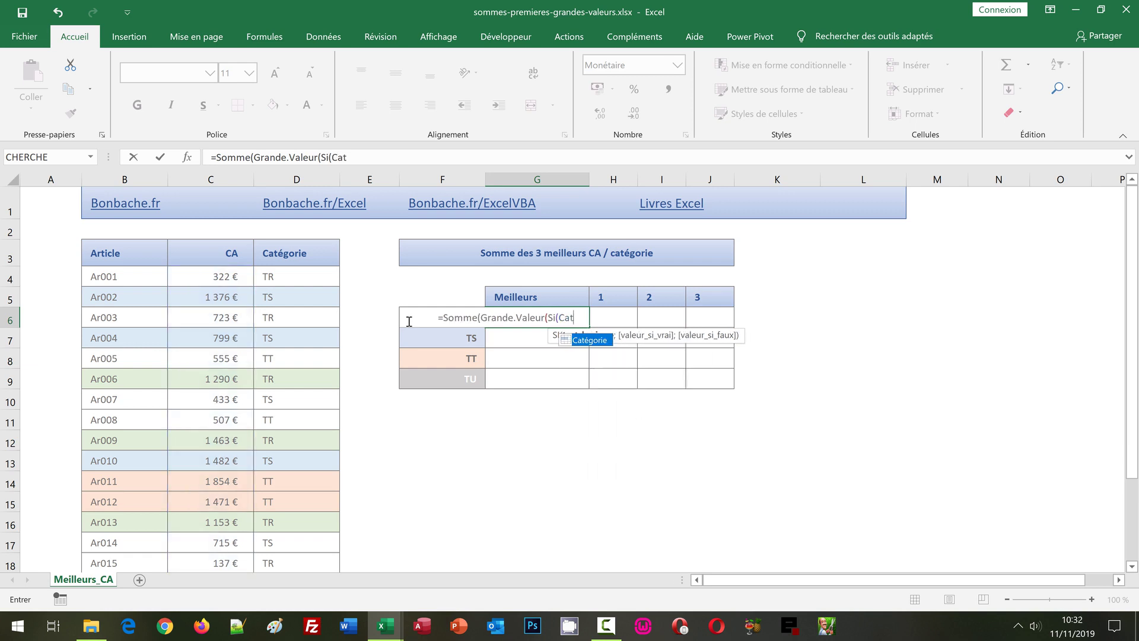
pyautogui.write('égorie')
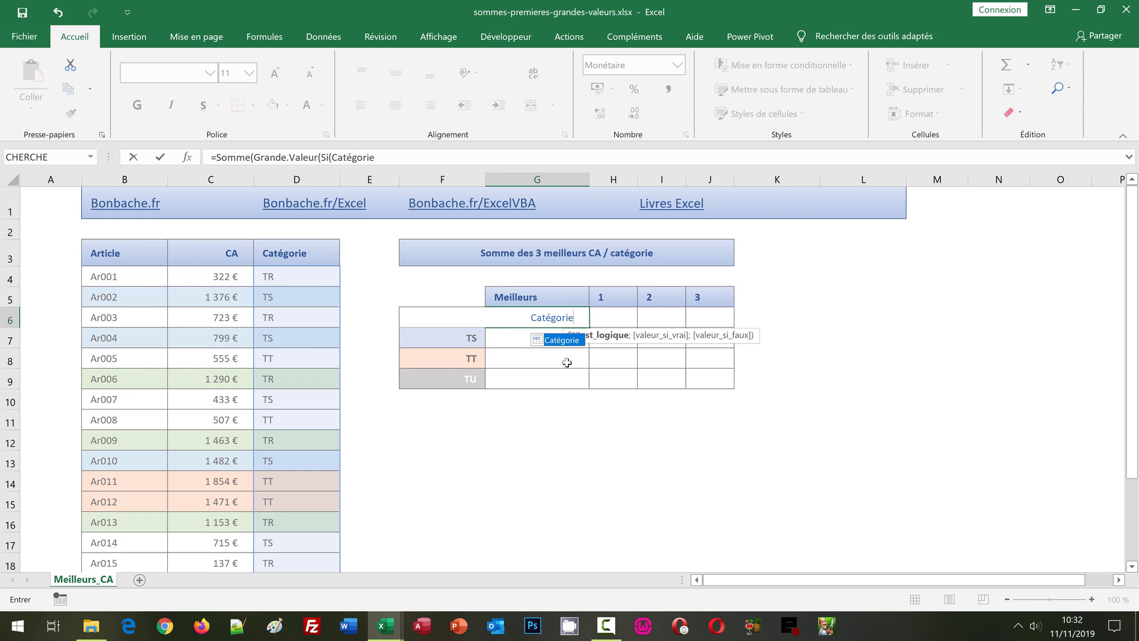
pyautogui.write('=')
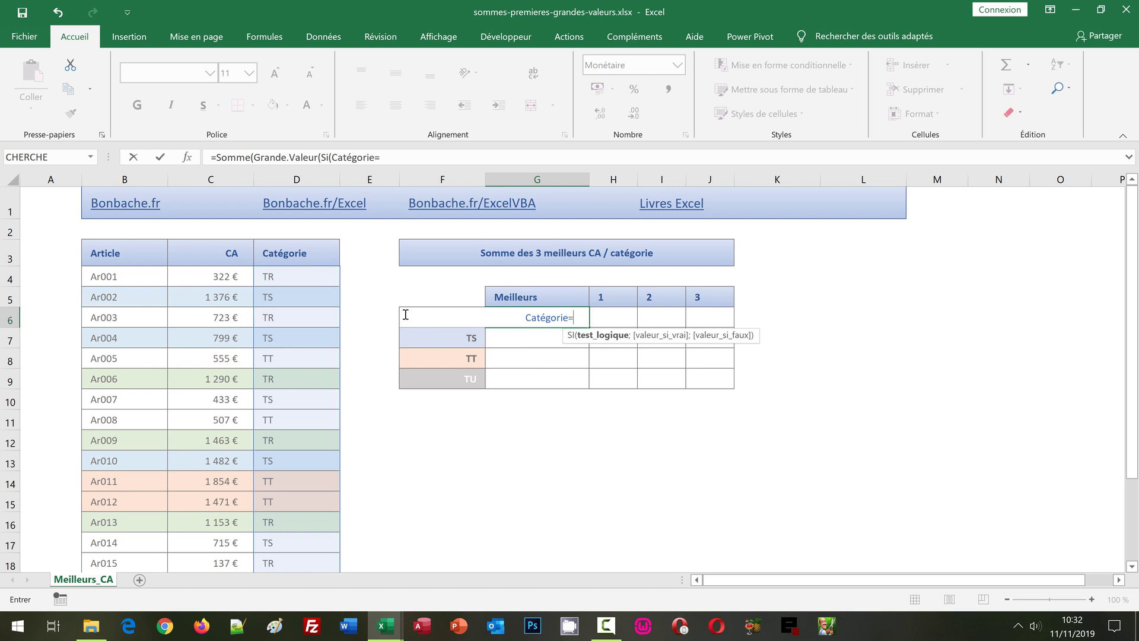
pyautogui.write('F6')
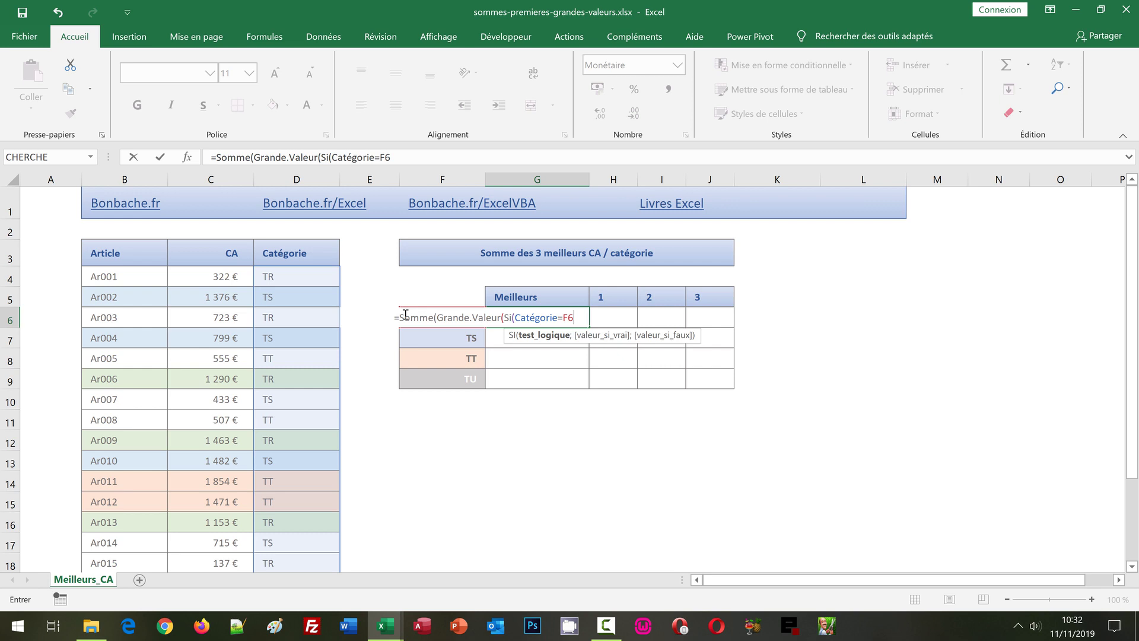
pyautogui.write(';')
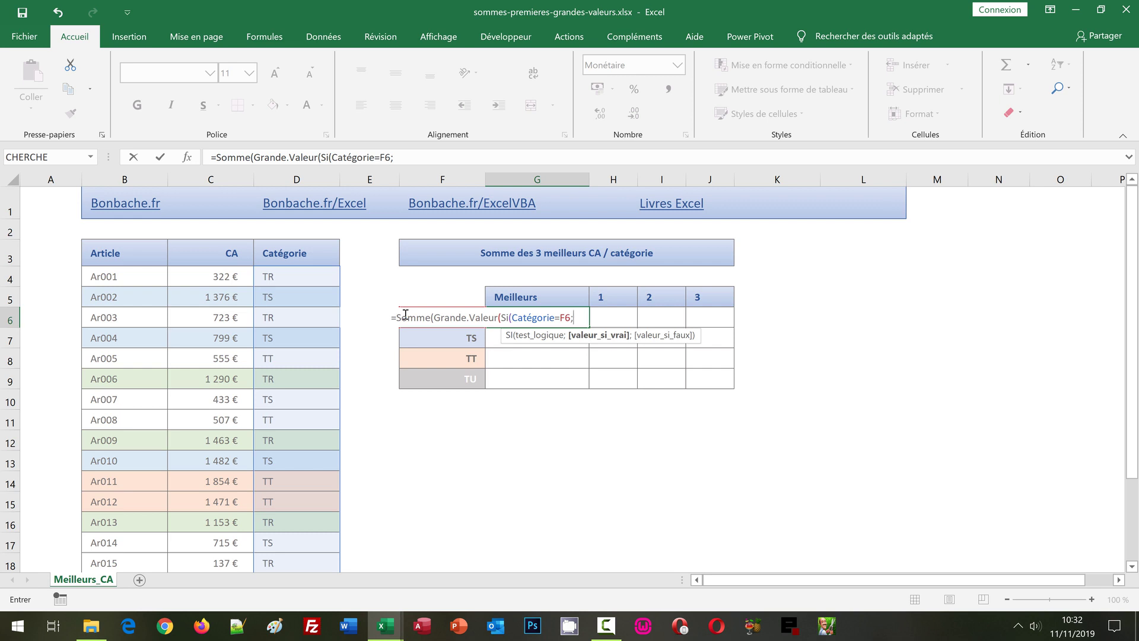
pyautogui.write('CA')
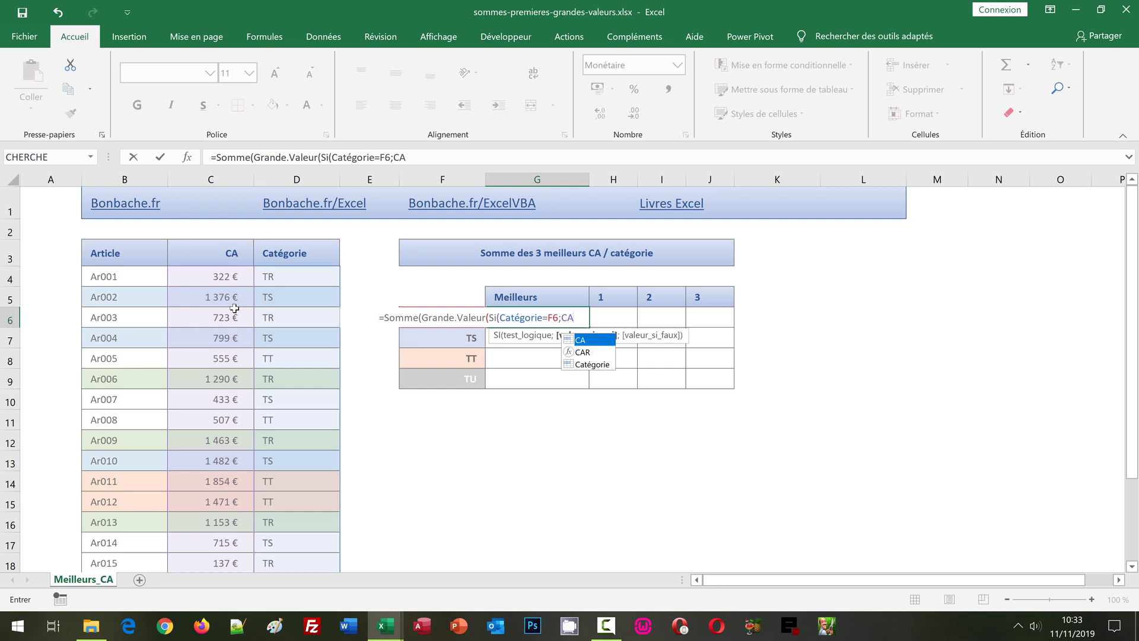
pyautogui.write(';')
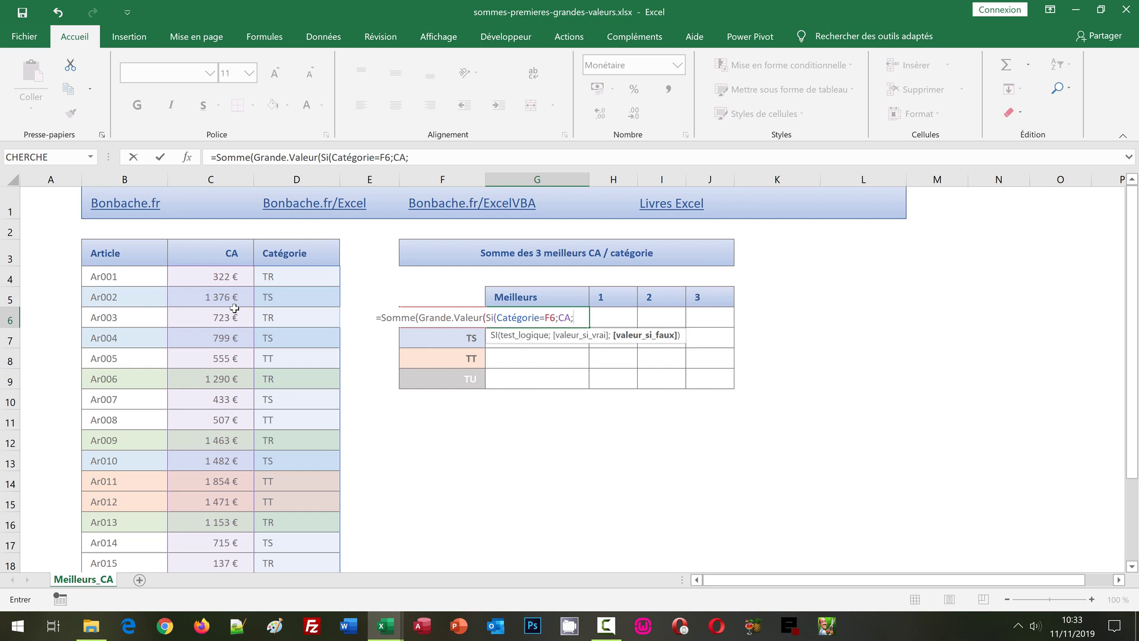
pyautogui.write('""')
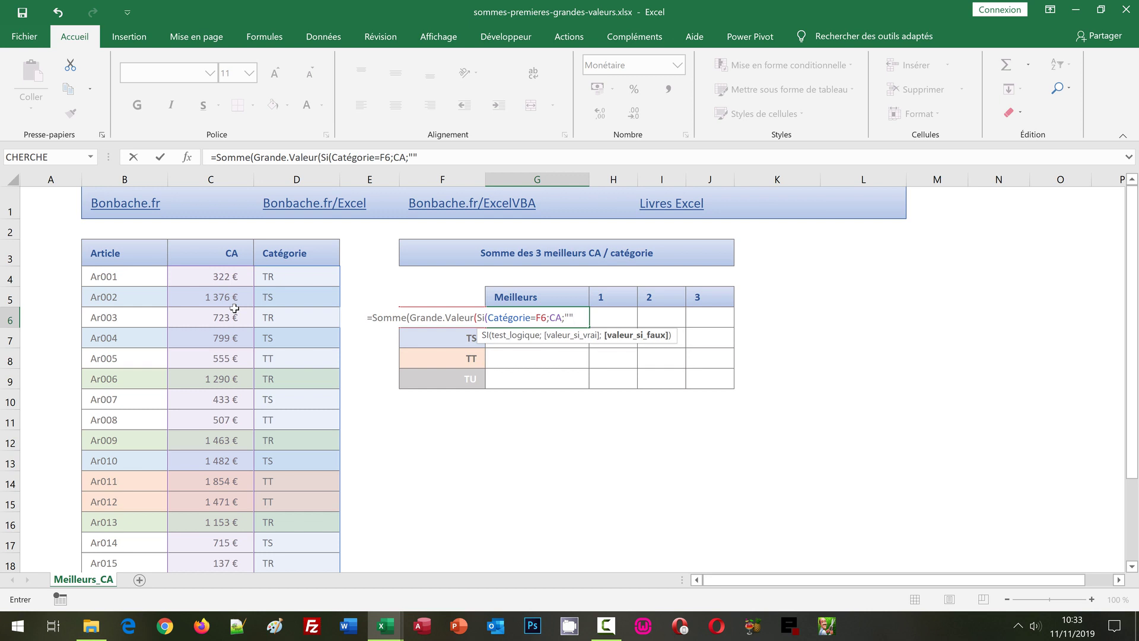
pyautogui.write(')')
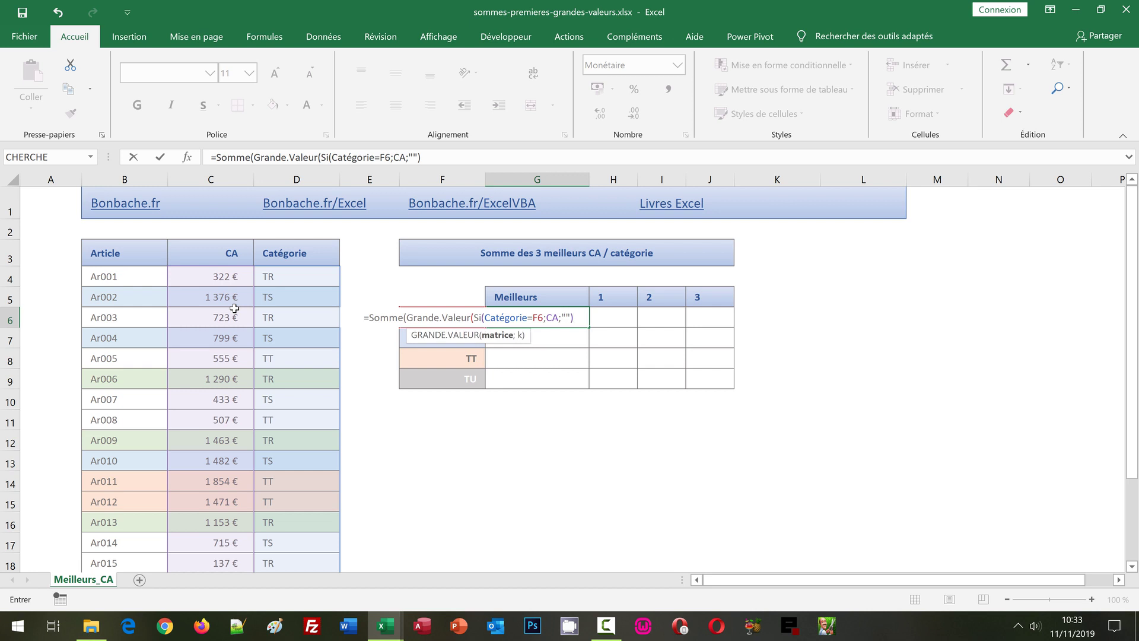
pyautogui.write(';')
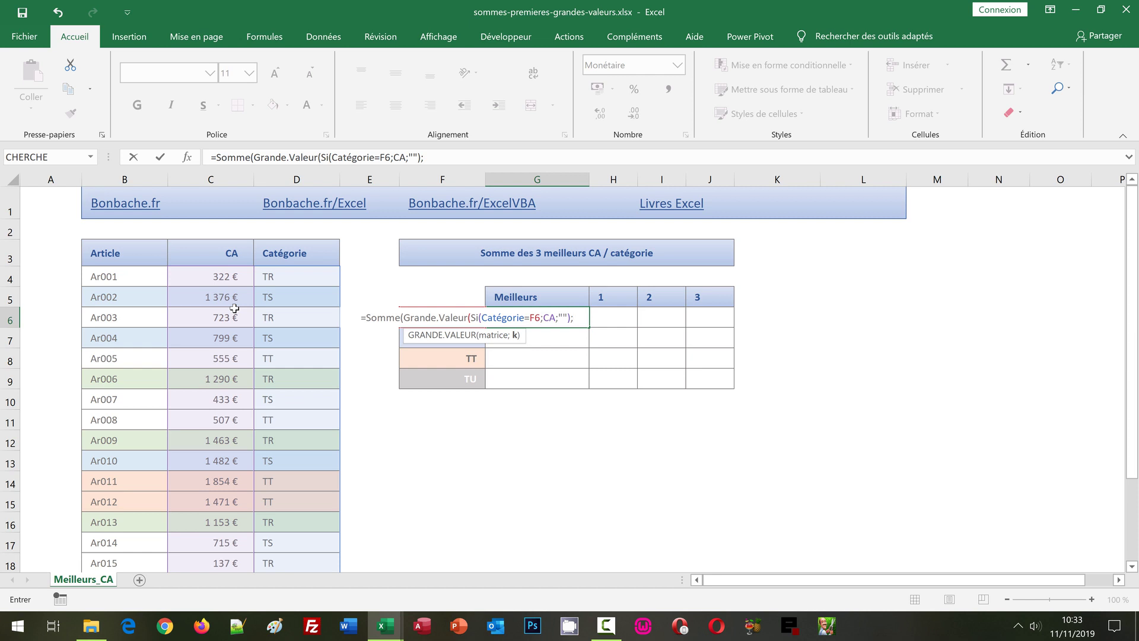
pyautogui.write('{')
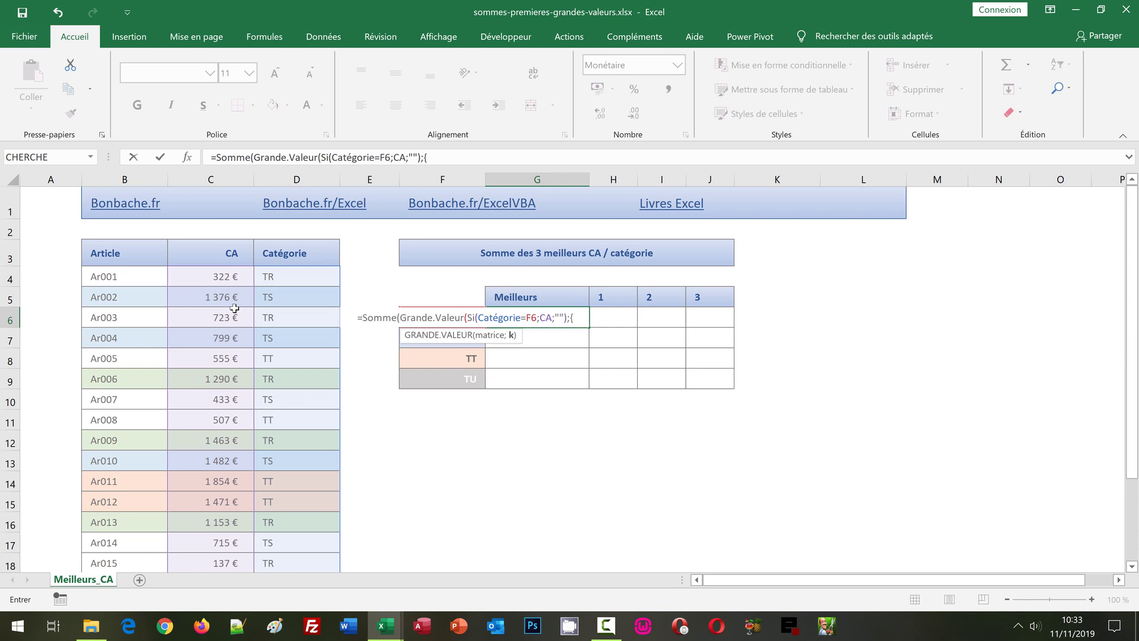
pyautogui.write('1')
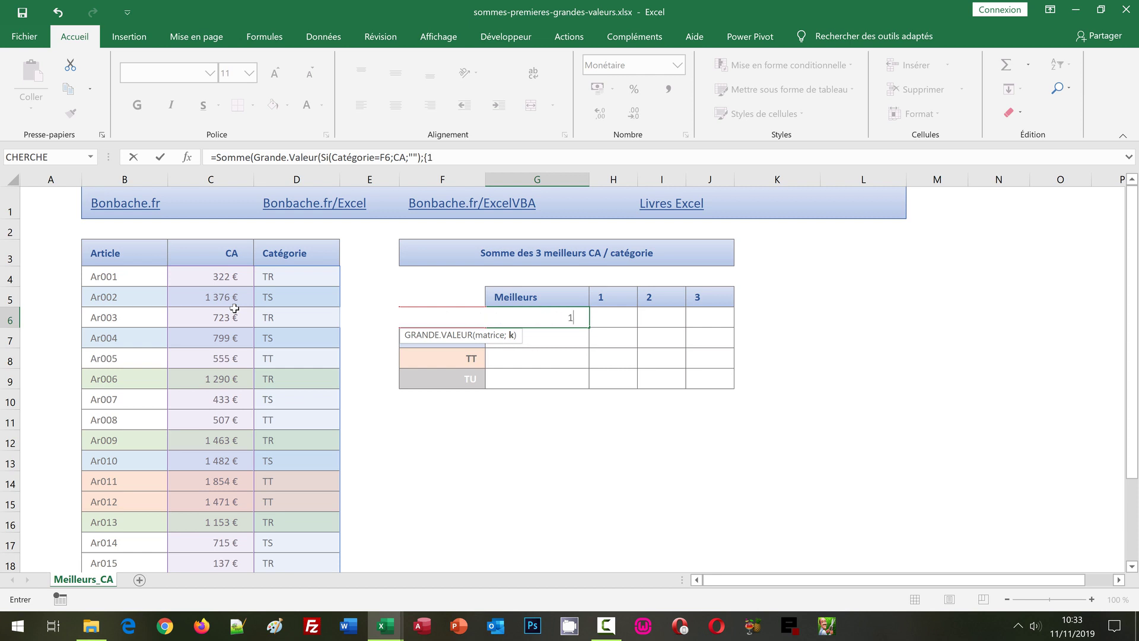
pyautogui.write(';2')
pyautogui.write(';3')
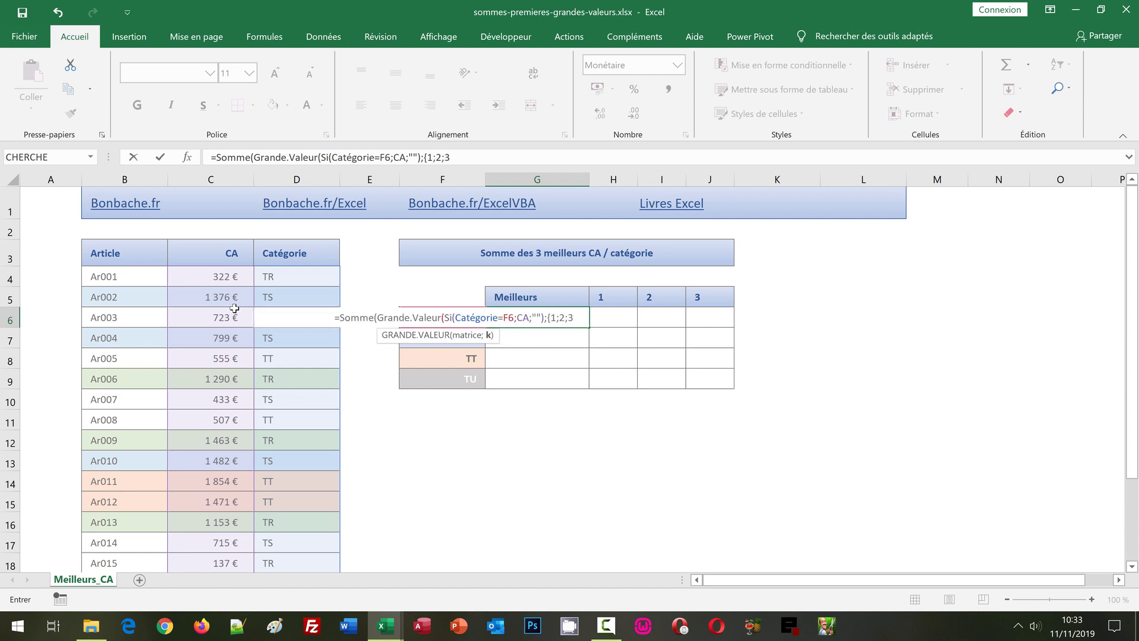
pyautogui.write('}')
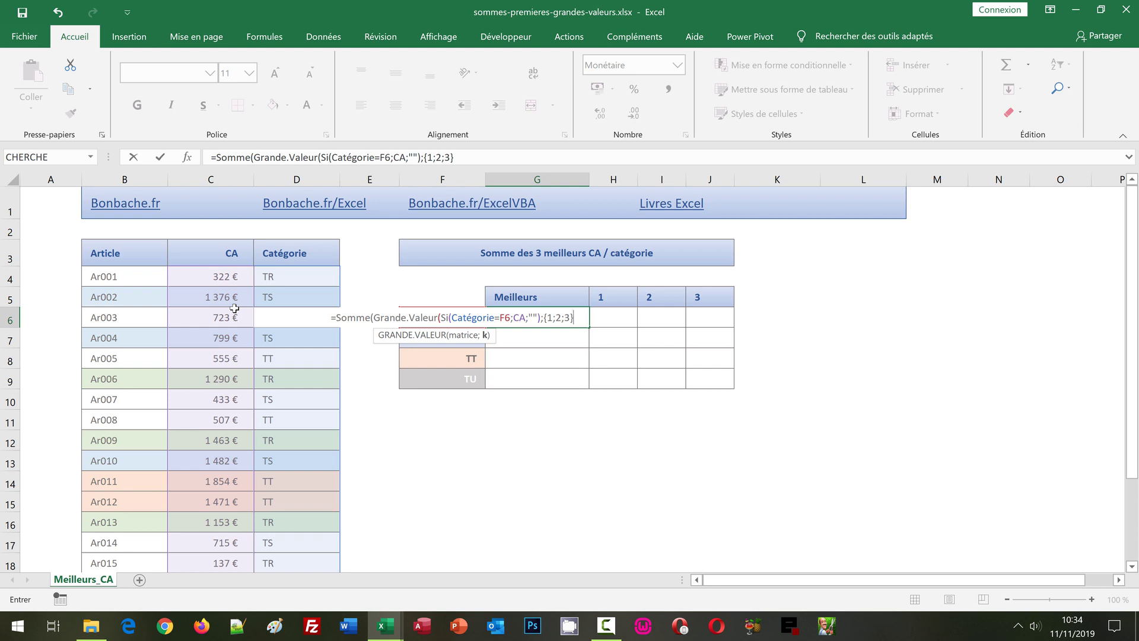
pyautogui.write(')')
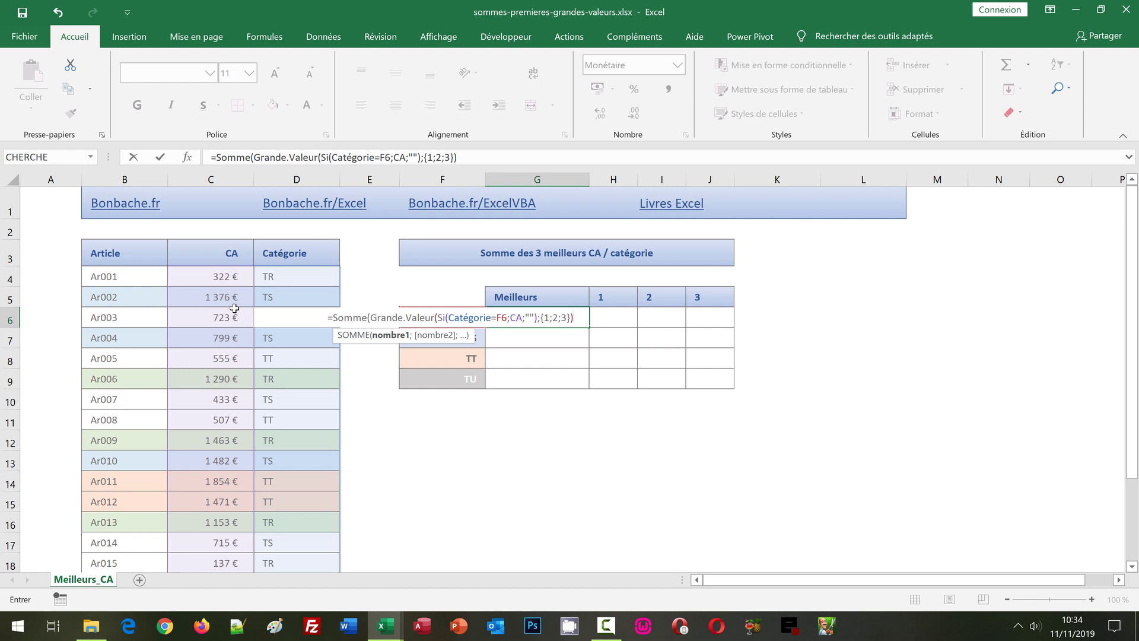
pyautogui.write(')')
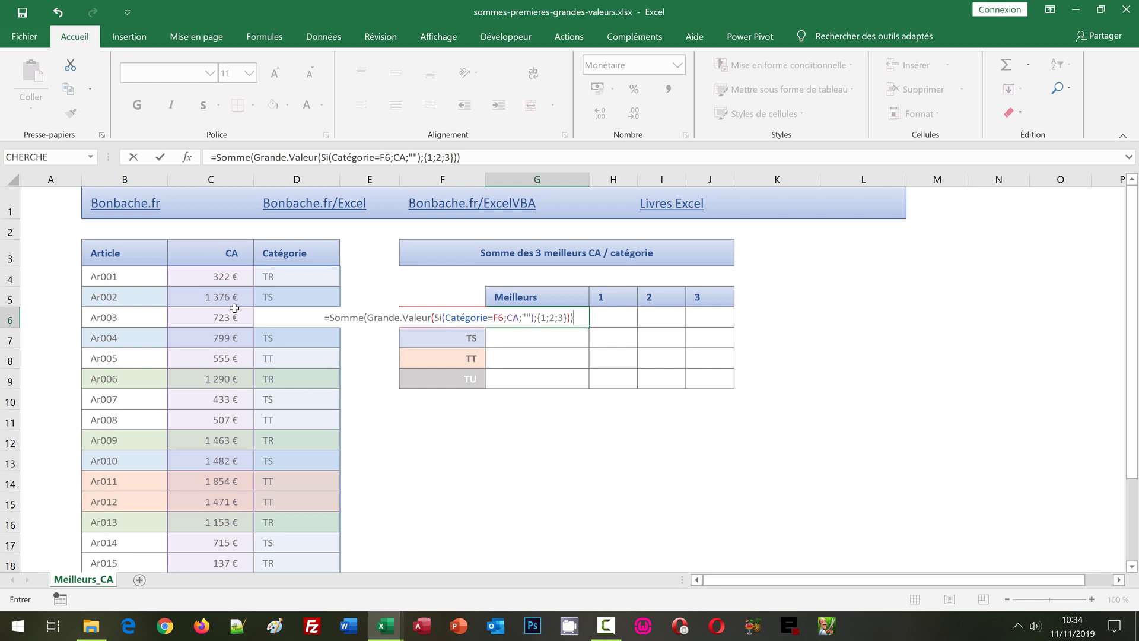
pyautogui.hotkey('ctrl', 'shift', 'Return')
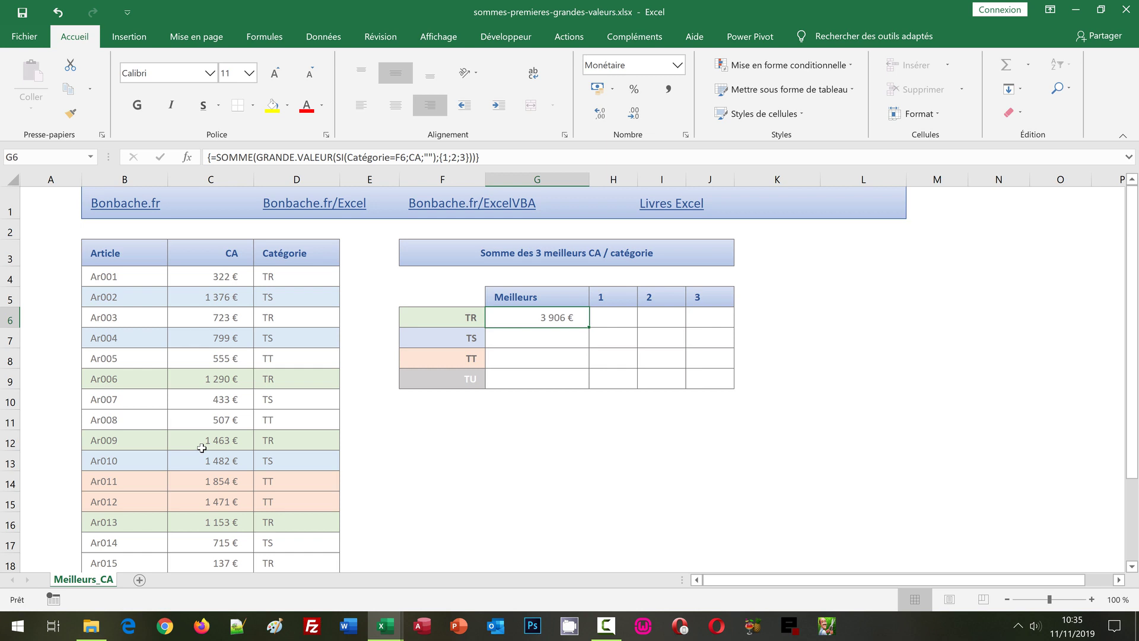
pyautogui.click(217, 378)
pyautogui.keyDown('ctrl'); pyautogui.click(221, 440); pyautogui.keyUp('ctrl')
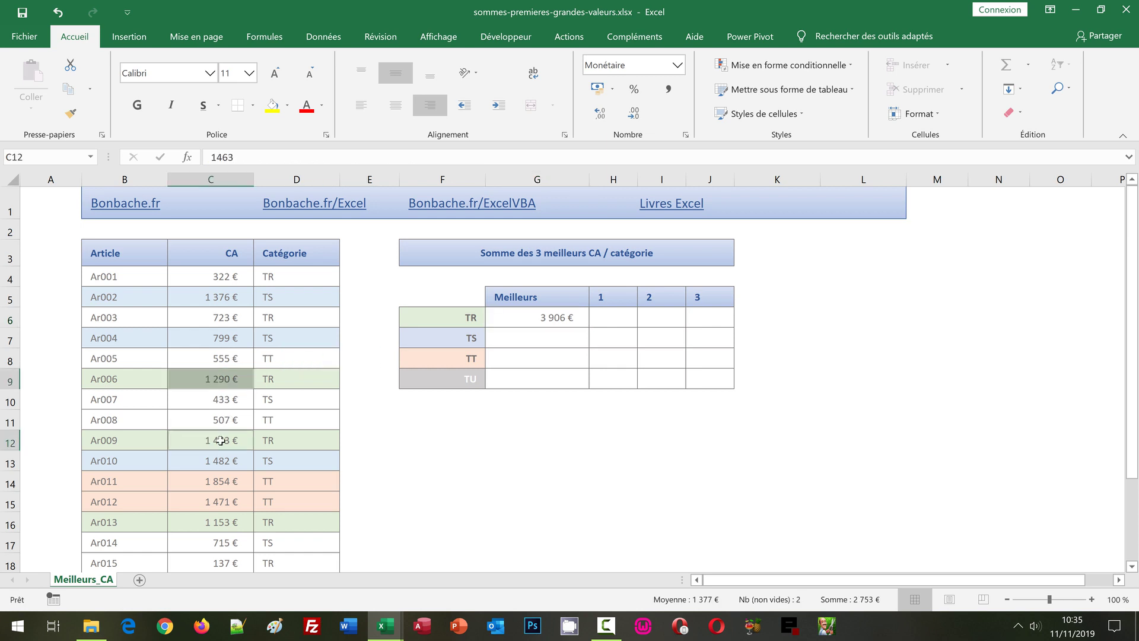
pyautogui.keyDown('ctrl'); pyautogui.click(222, 521); pyautogui.keyUp('ctrl')
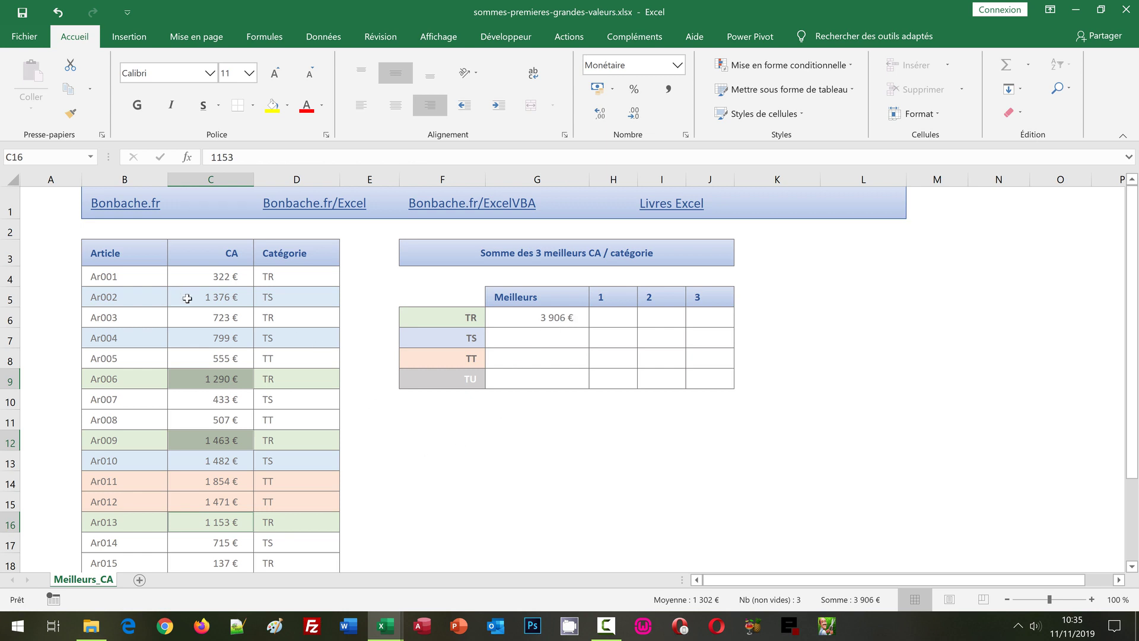
pyautogui.click(187, 299)
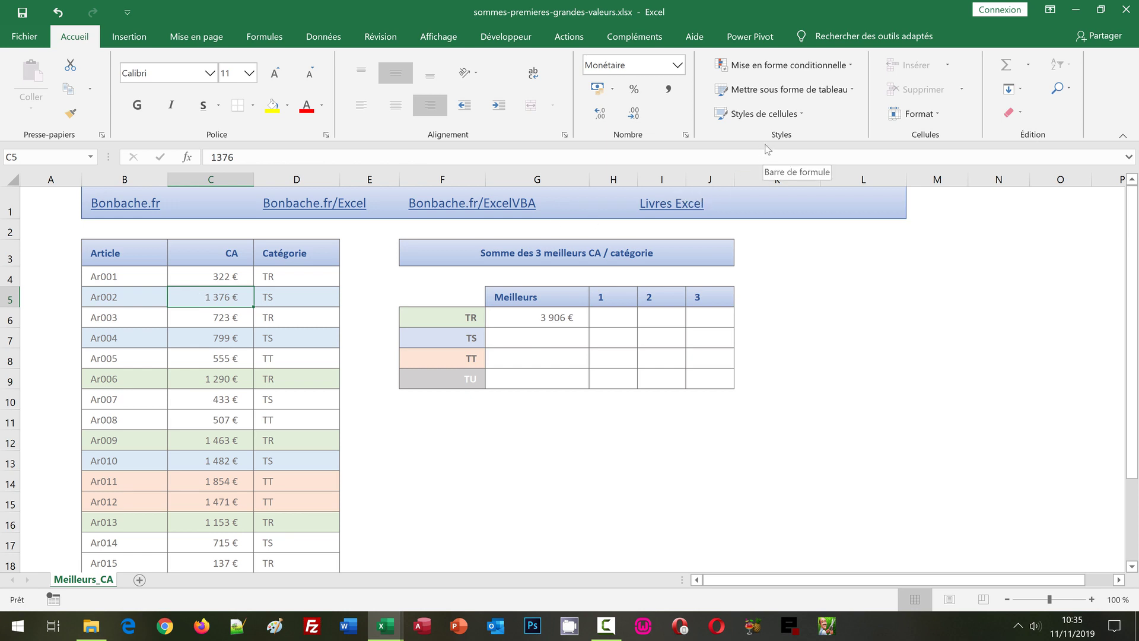
# Step: Inspect the first orange conditional formatting rule's formula, then close the rules list unchanged
pyautogui.click(797, 67)
pyautogui.moveTo(781, 197)
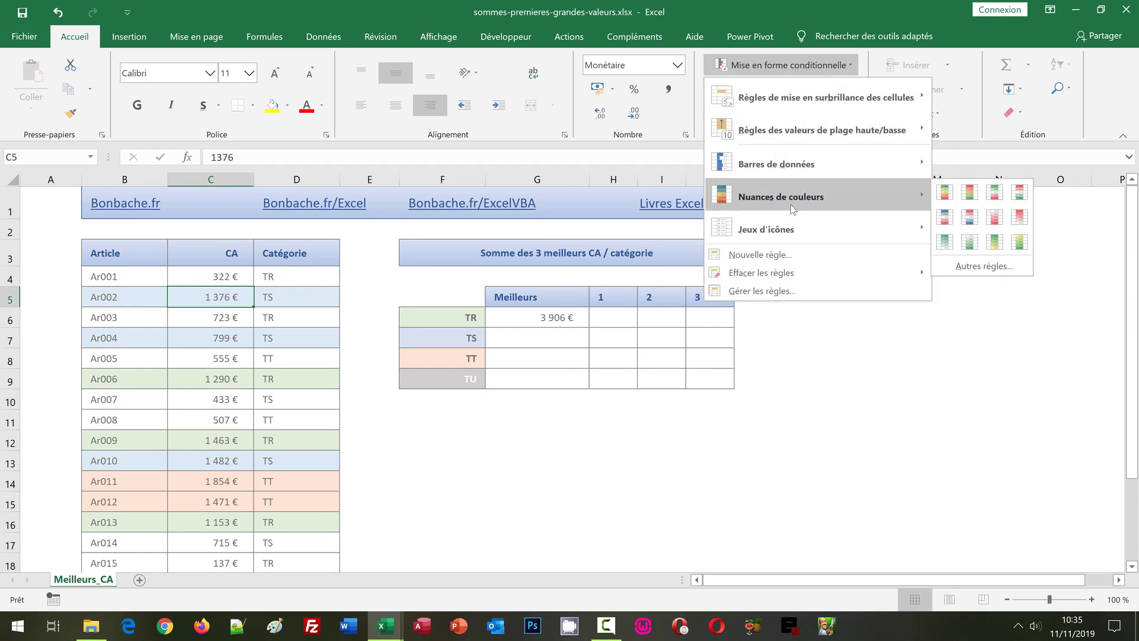
pyautogui.click(789, 291)
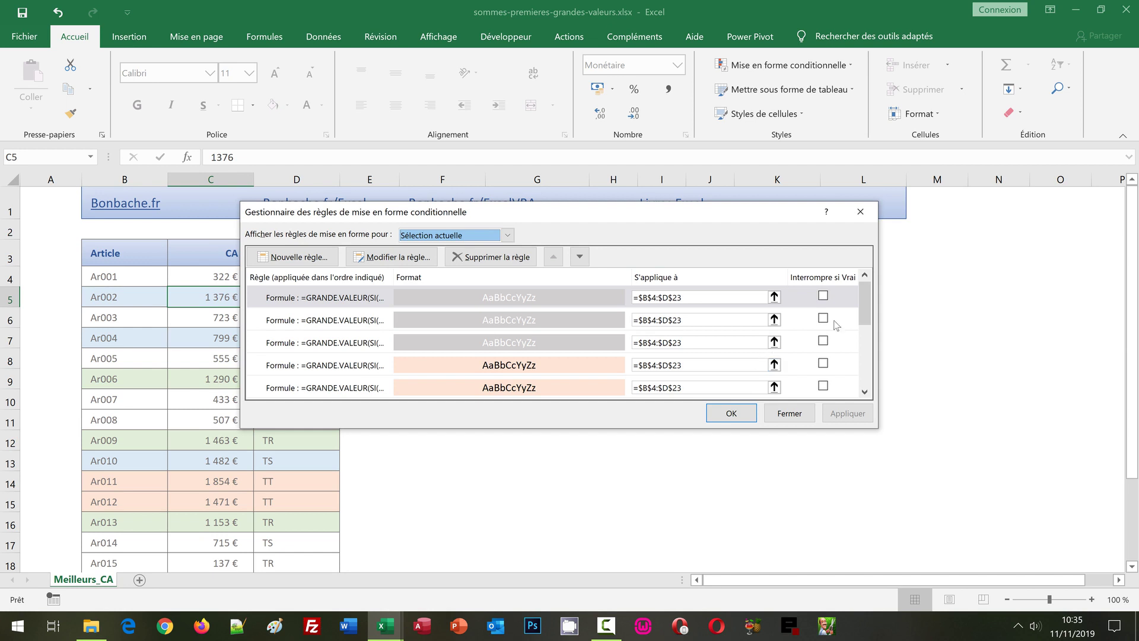
pyautogui.scroll(-3, 870, 353)
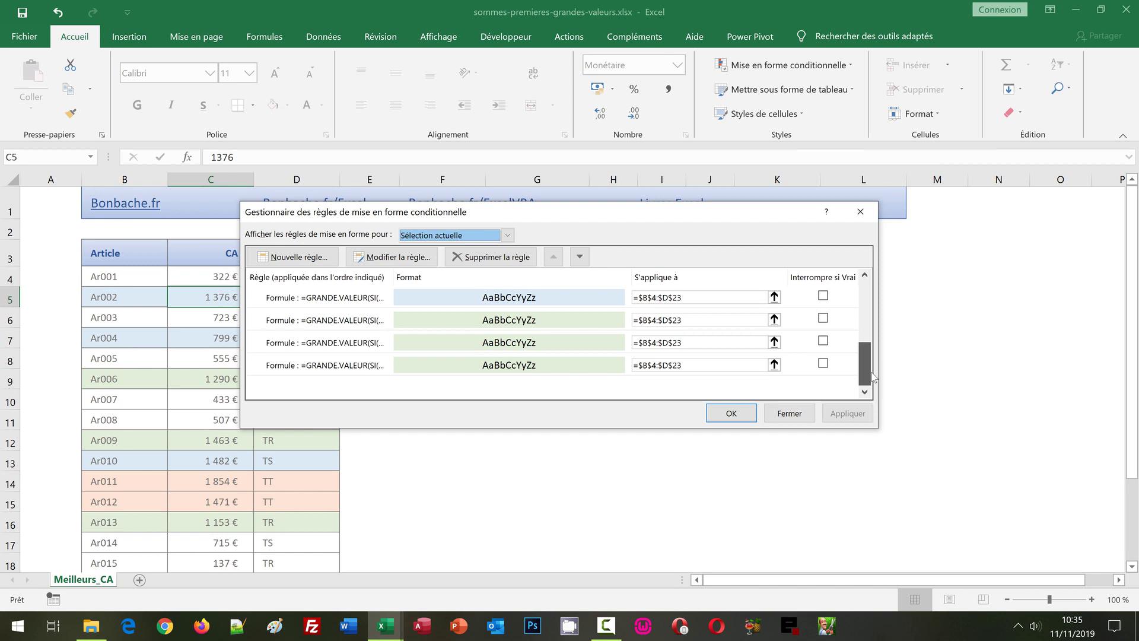
pyautogui.moveTo(871, 375); pyautogui.dragTo(876, 285)
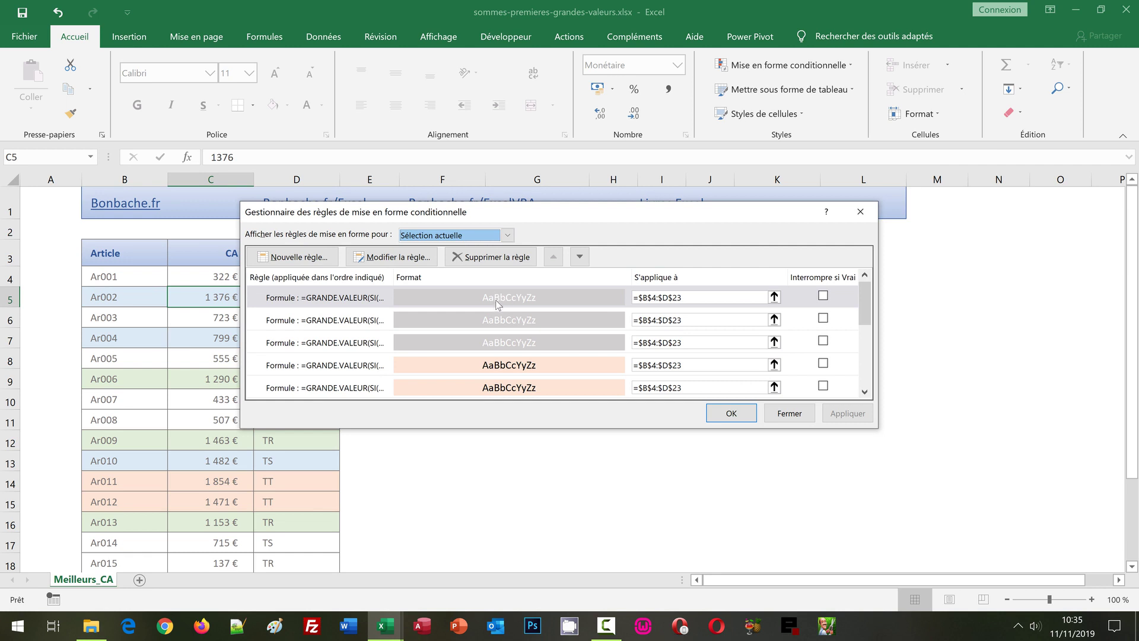
pyautogui.click(499, 365)
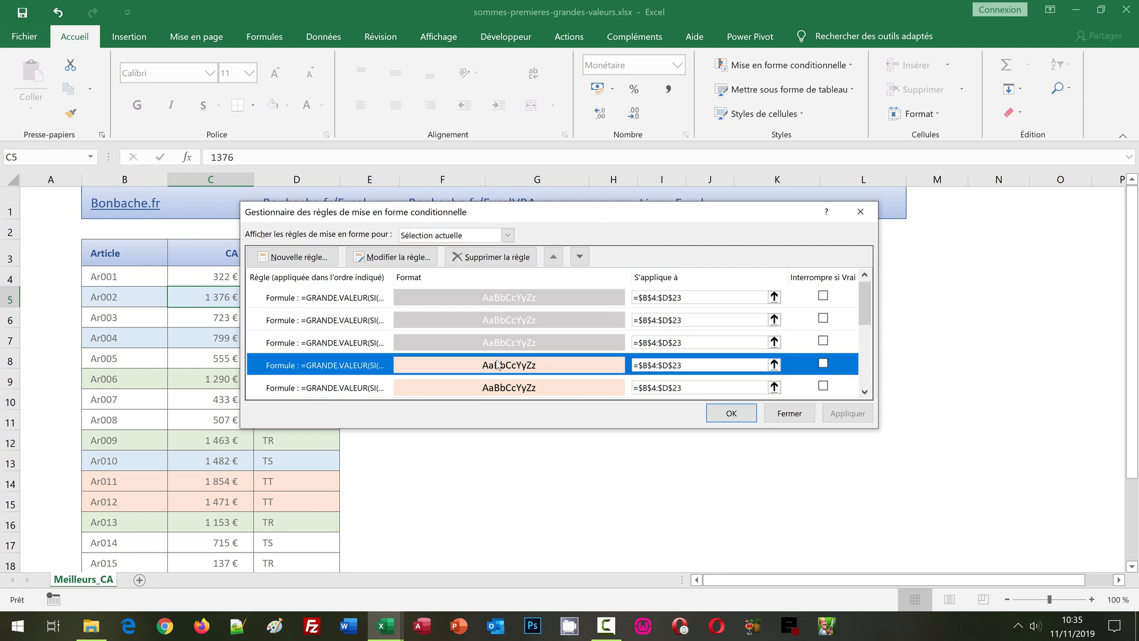
pyautogui.click(398, 258)
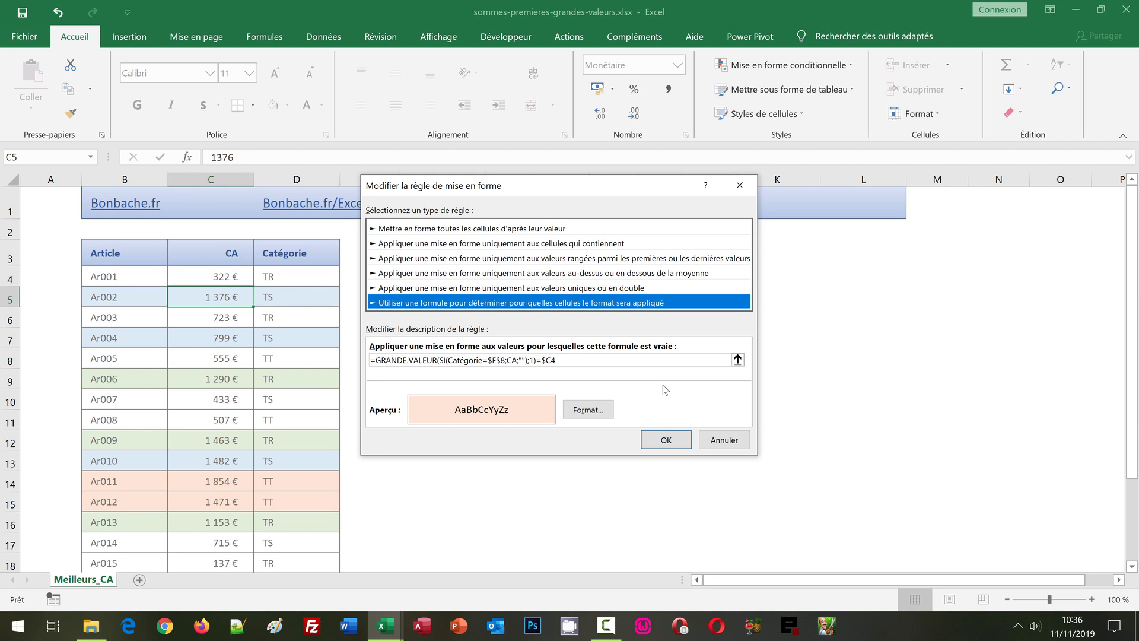
pyautogui.click(666, 446)
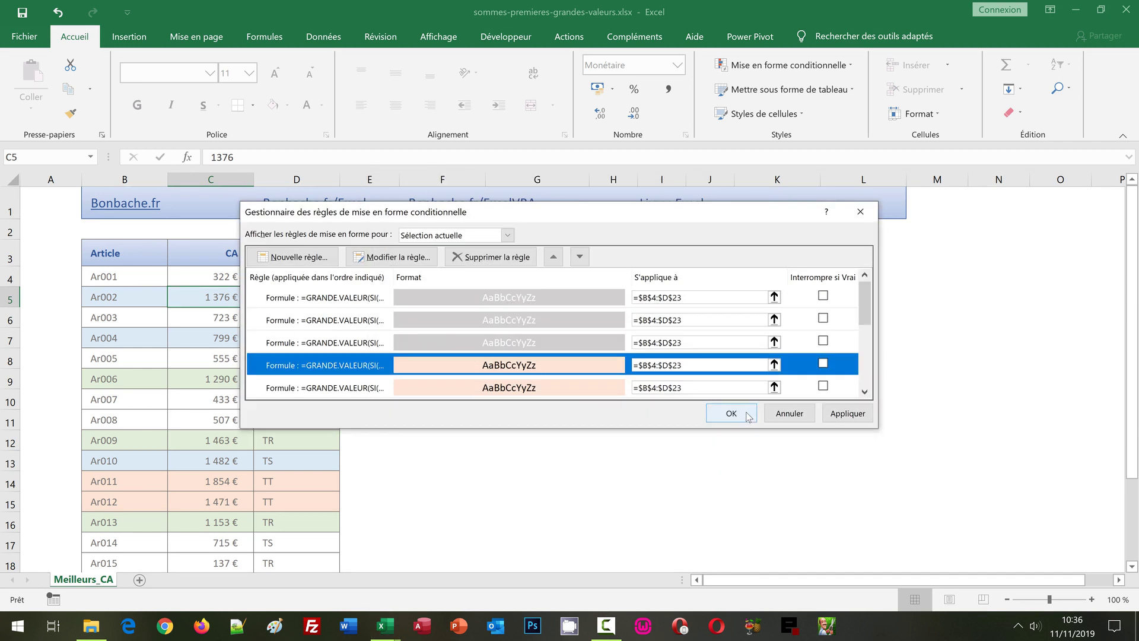
pyautogui.click(748, 417)
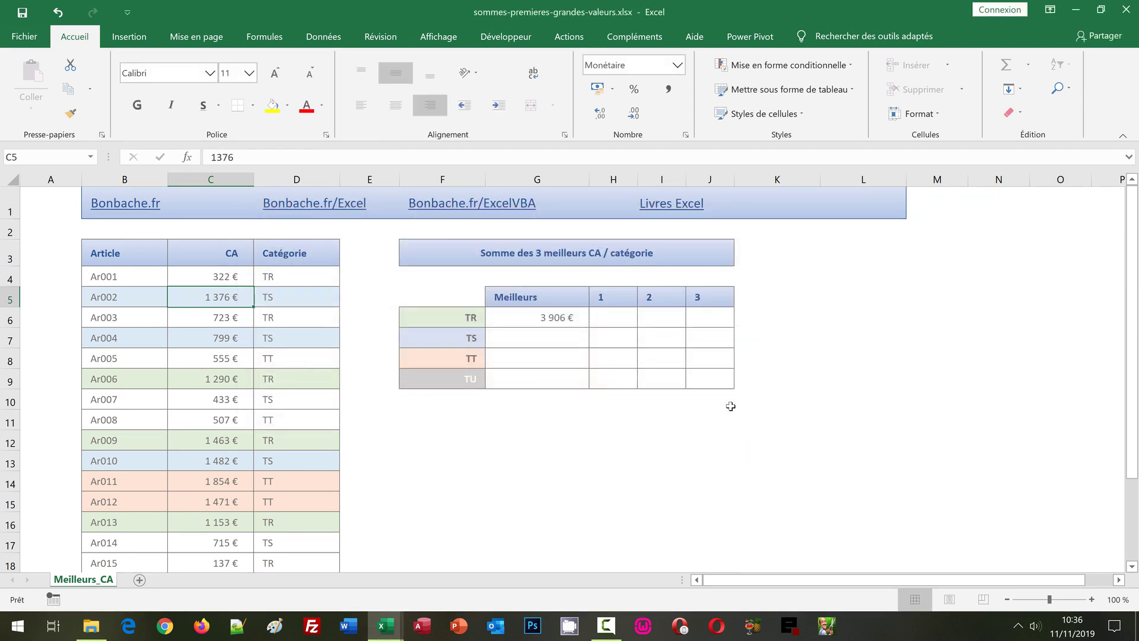
# Step: Fill the G6 formula down to G9: 3 657 € for TS, 4 272 € for TT, #NOMBRE! for TU
pyautogui.click(578, 321)
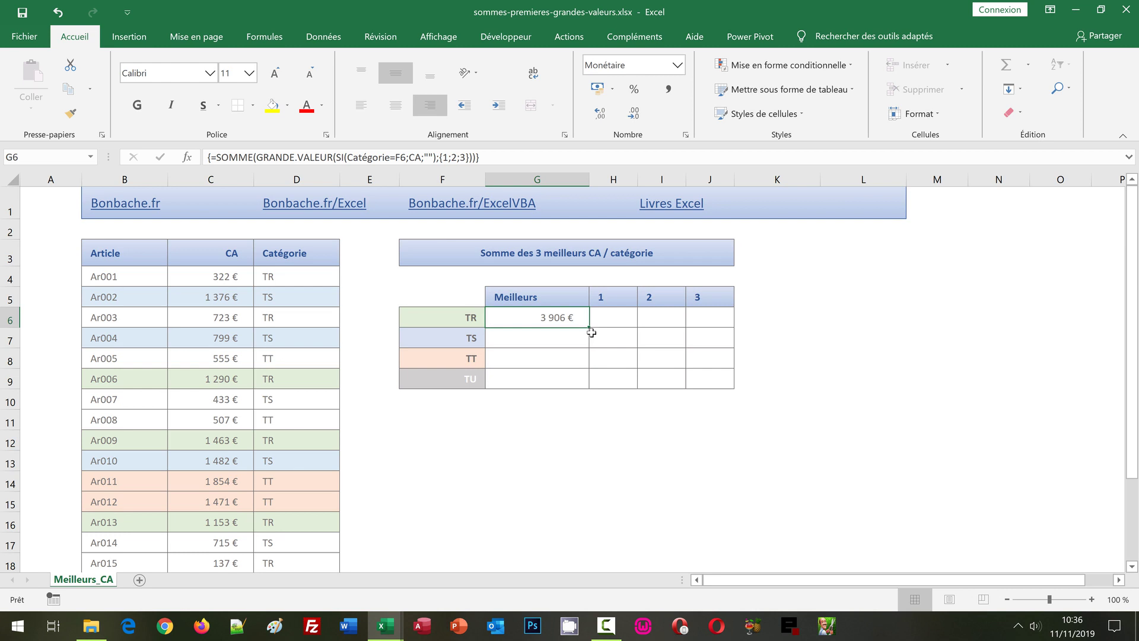
pyautogui.doubleClick(589, 327)
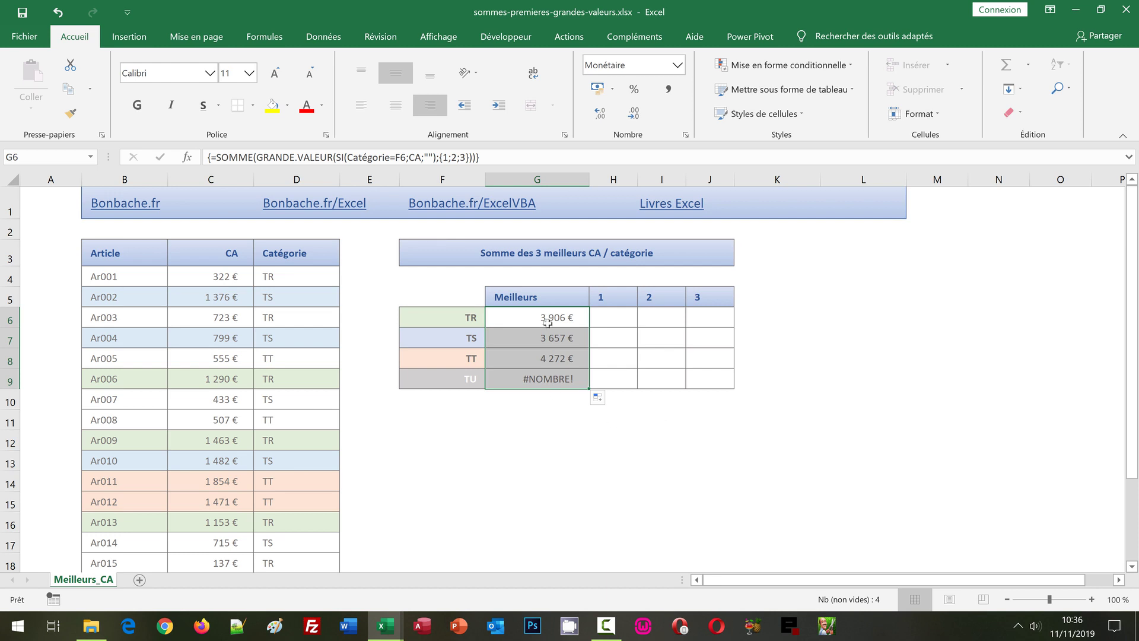
pyautogui.click(552, 383)
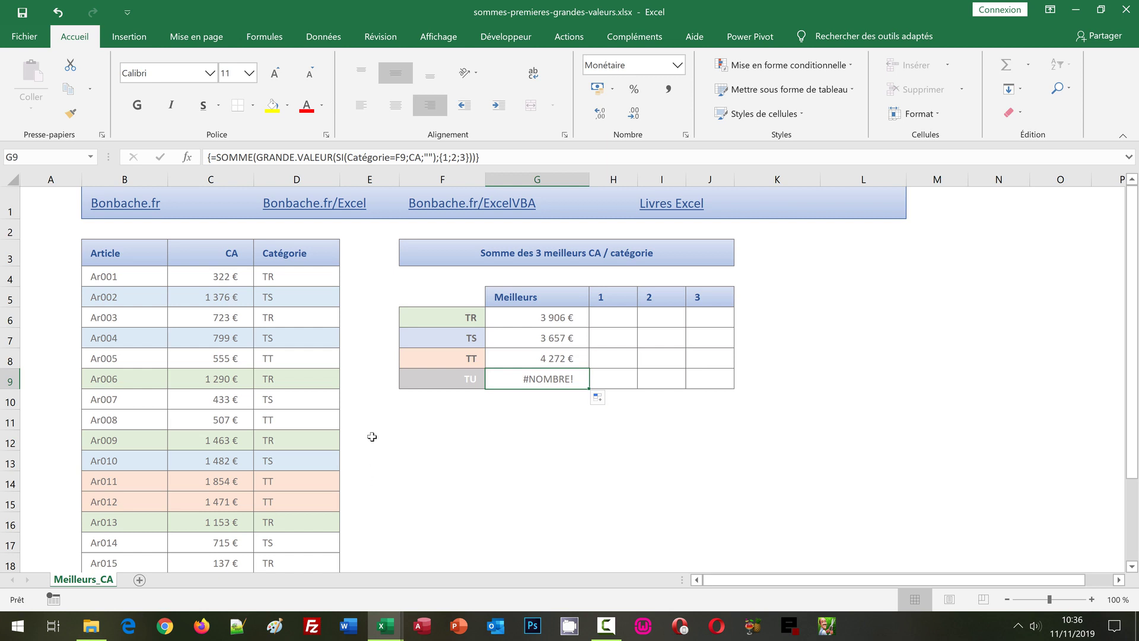
pyautogui.scroll(-2, 372, 436)
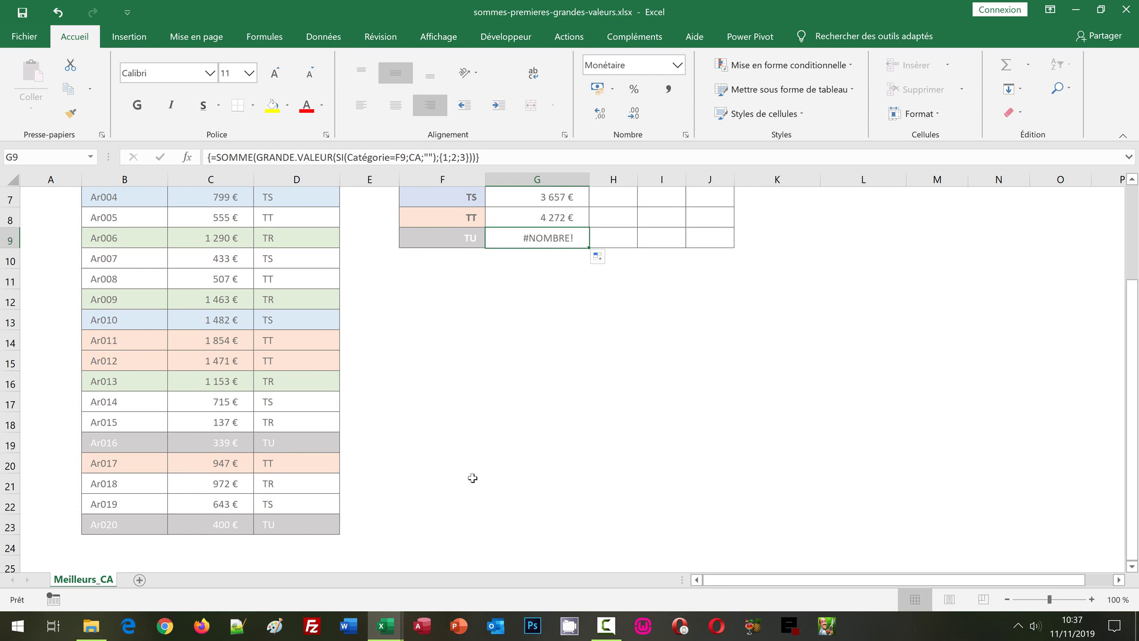
pyautogui.scroll(2, 483, 470)
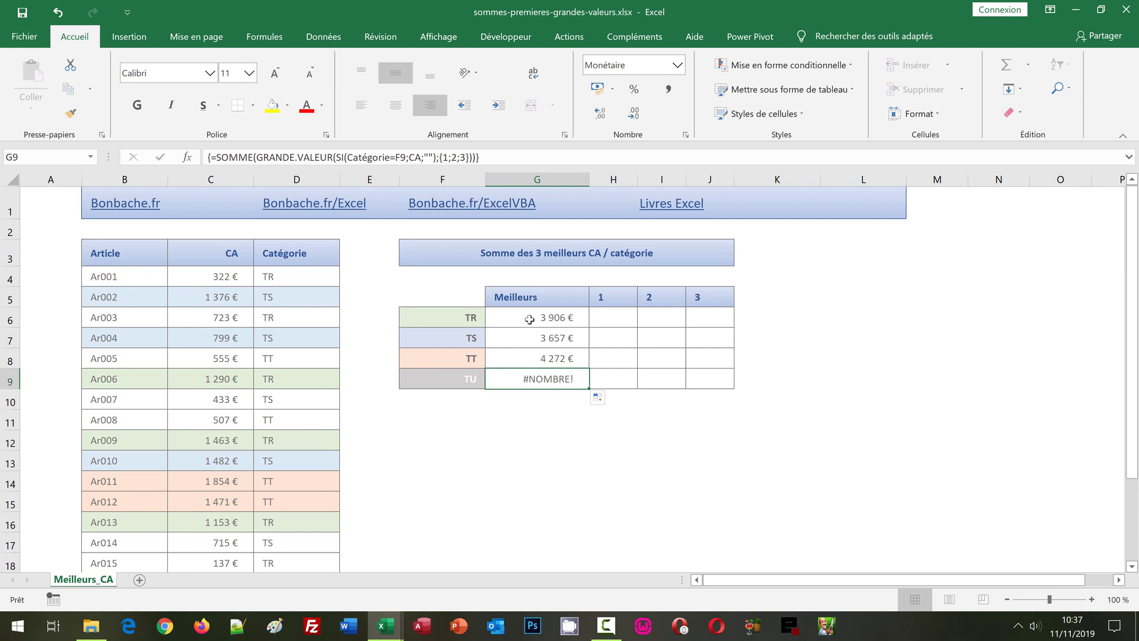
# Step: Wrap the G6 formula in SIERREUR(...;"") as an array formula and fill it down to G9
pyautogui.press('Up')
pyautogui.press('Up')
pyautogui.press('Up')
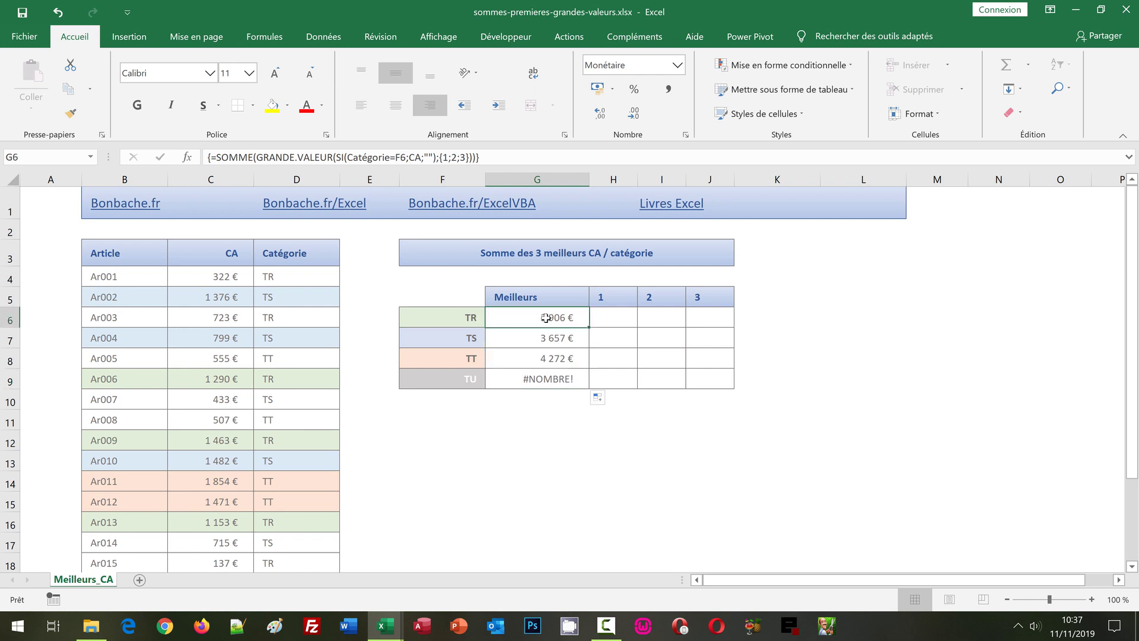
pyautogui.click(217, 157)
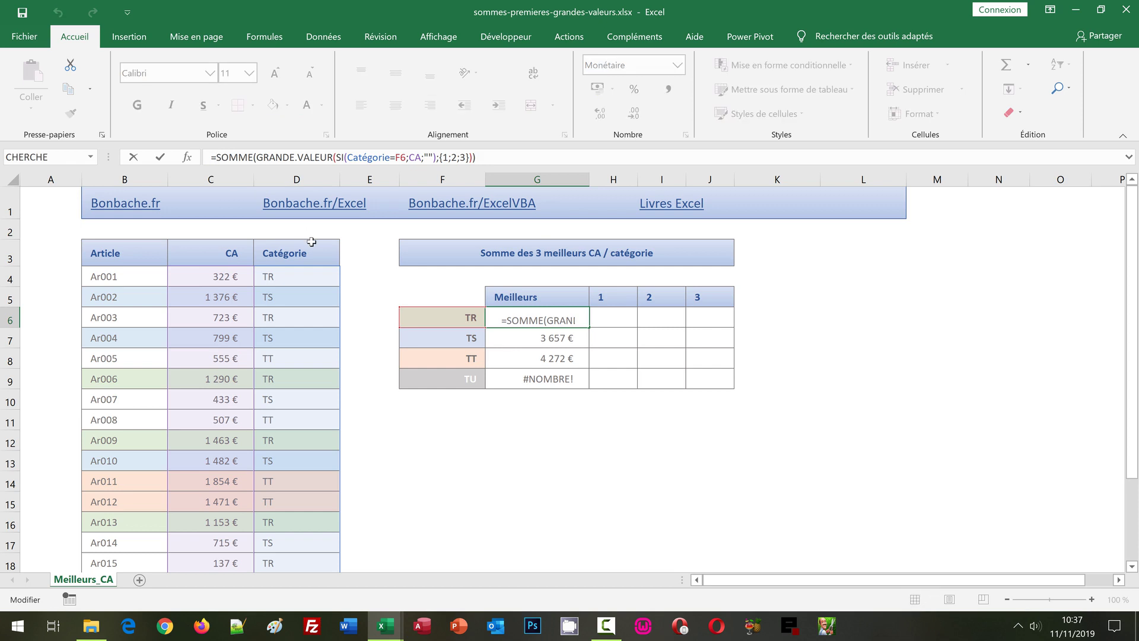
pyautogui.write('Si')
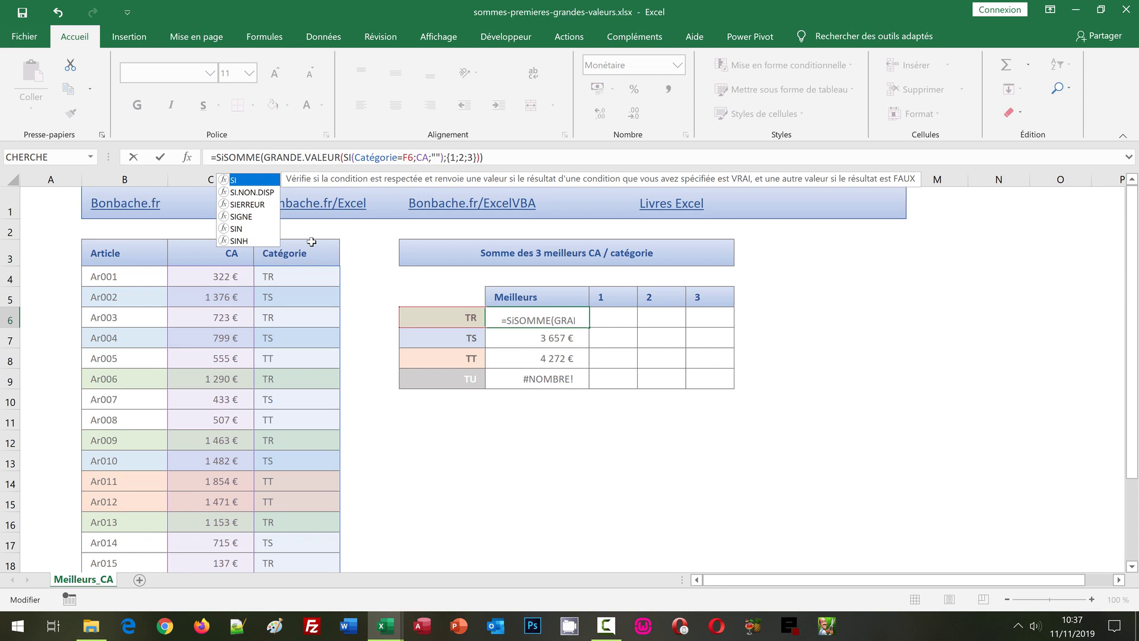
pyautogui.write('Erreu')
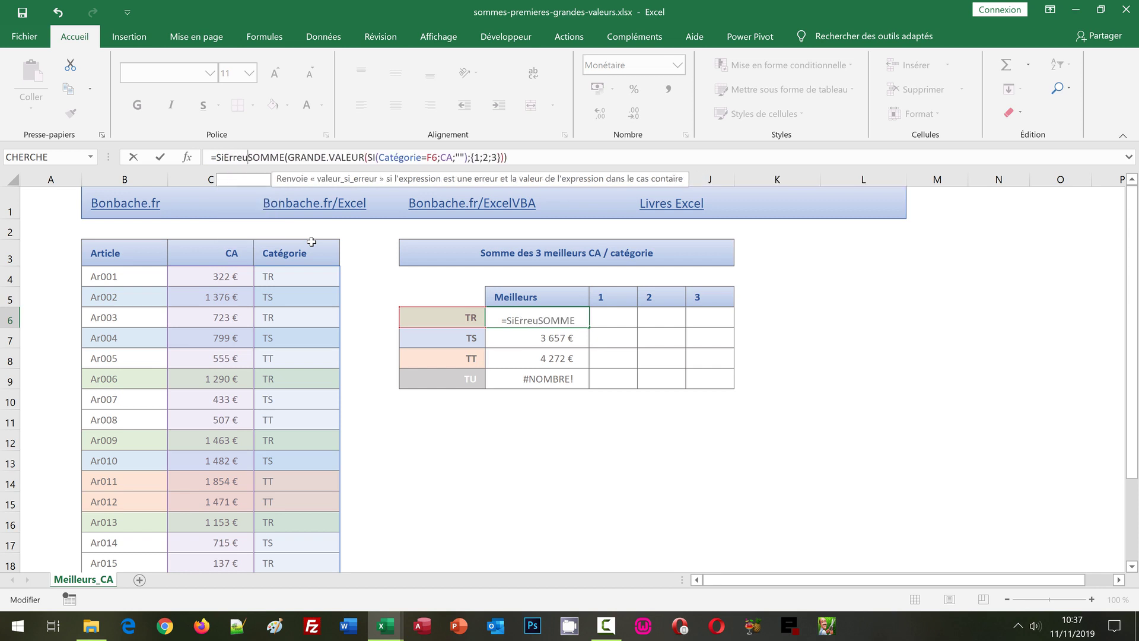
pyautogui.write('r(')
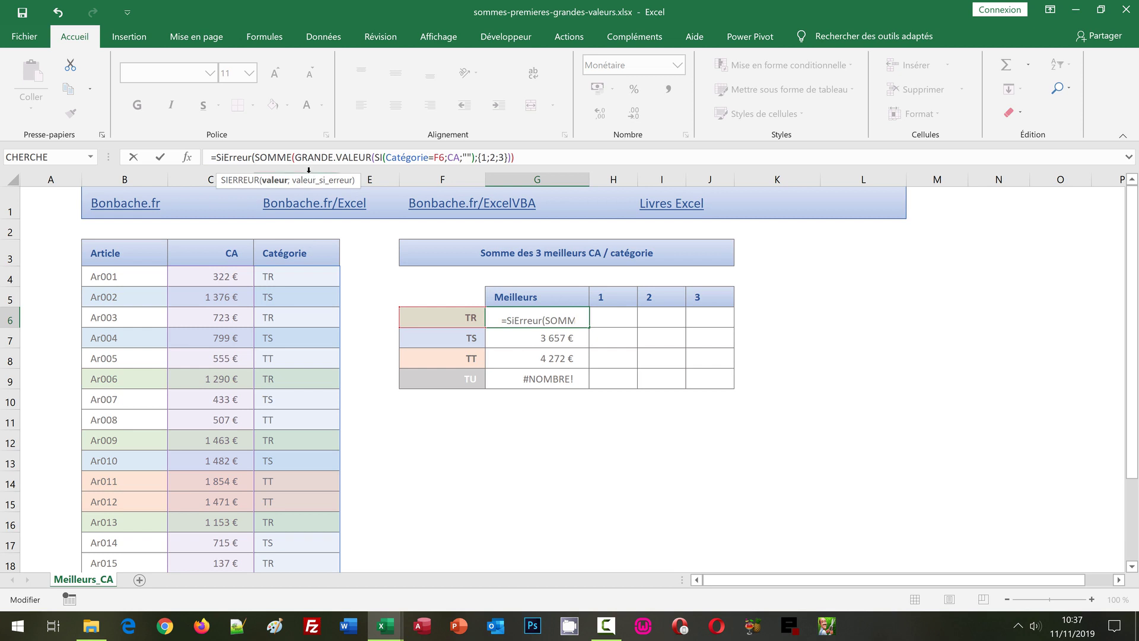
pyautogui.click(530, 157)
pyautogui.write(';')
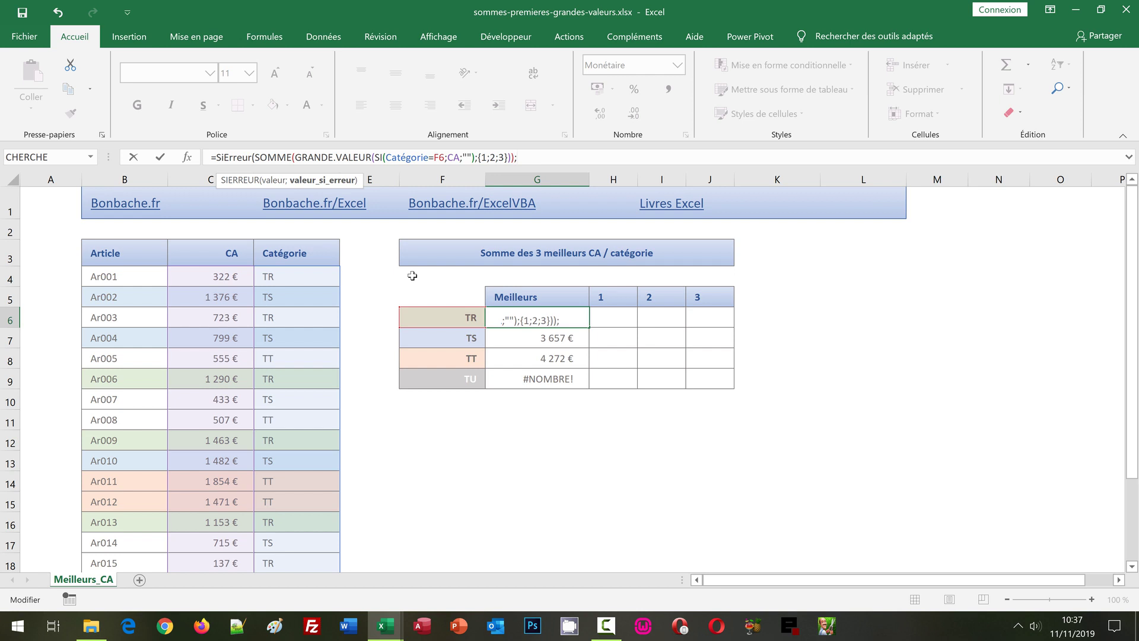
pyautogui.write('"')
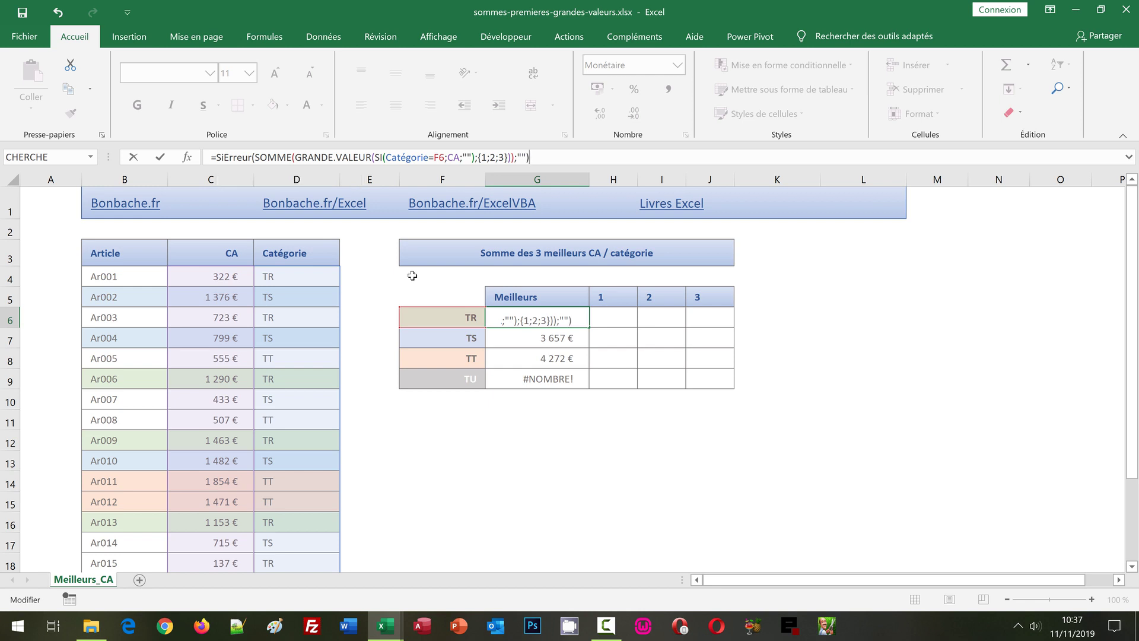
pyautogui.hotkey('ctrl', 'shift', 'Return')
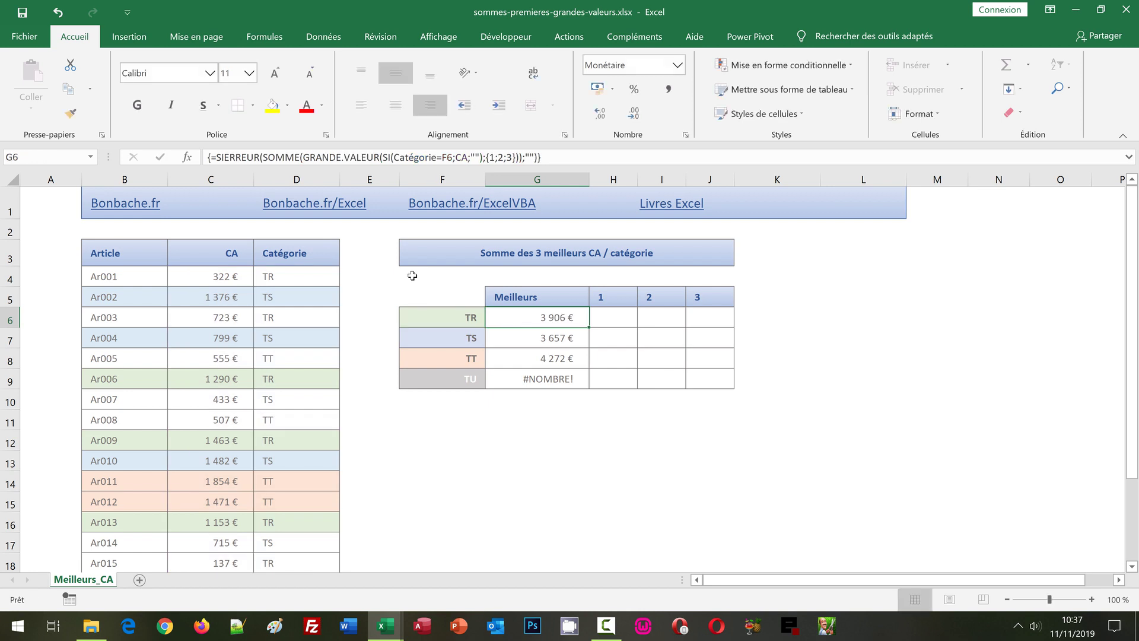
pyautogui.doubleClick(589, 328)
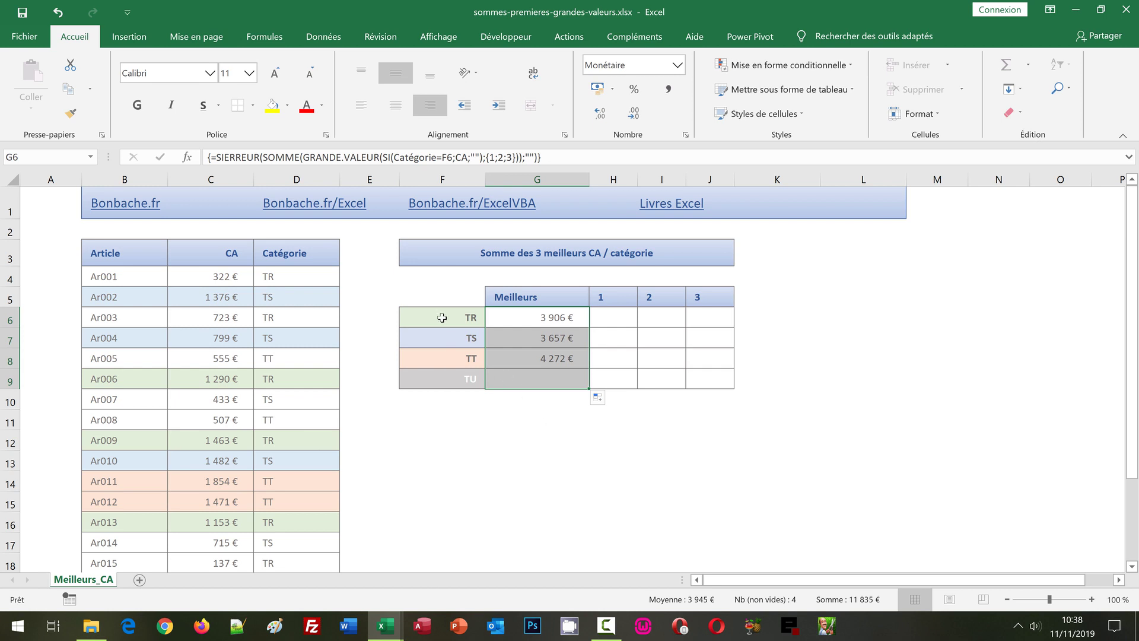
# Step: Verify the G9 formula leaves the TU total blank, then select H6
pyautogui.click(530, 379)
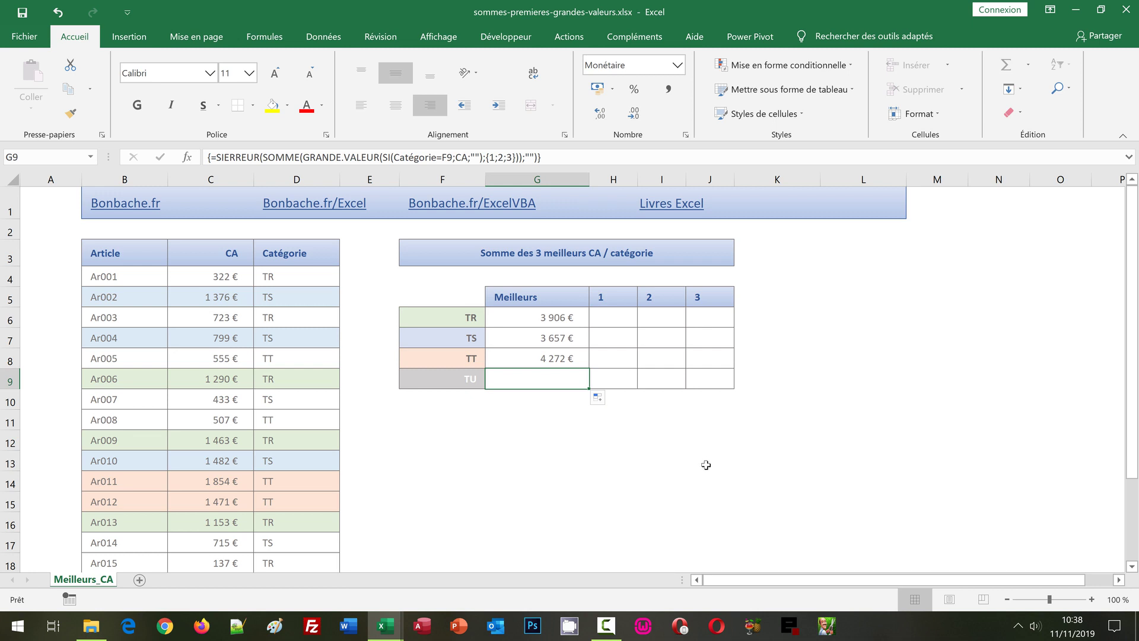
pyautogui.click(615, 318)
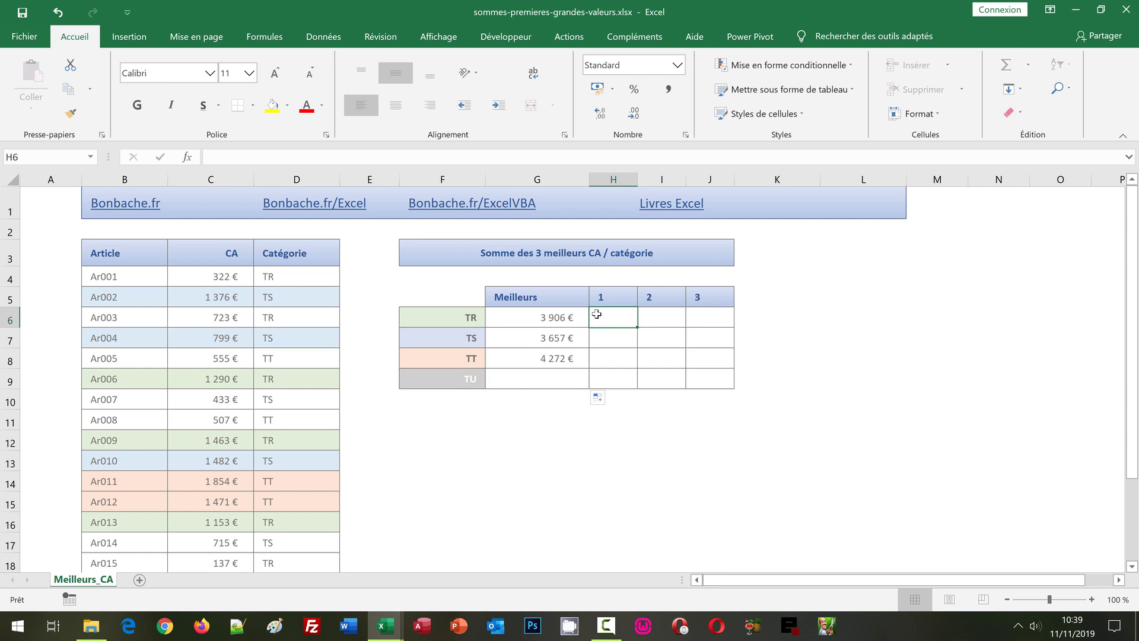
# Step: In H6, start typing =SiErreur(Index(Article;Equiv(Grande.Valeur(Si(Cat for TR's top article
pyautogui.write('=')
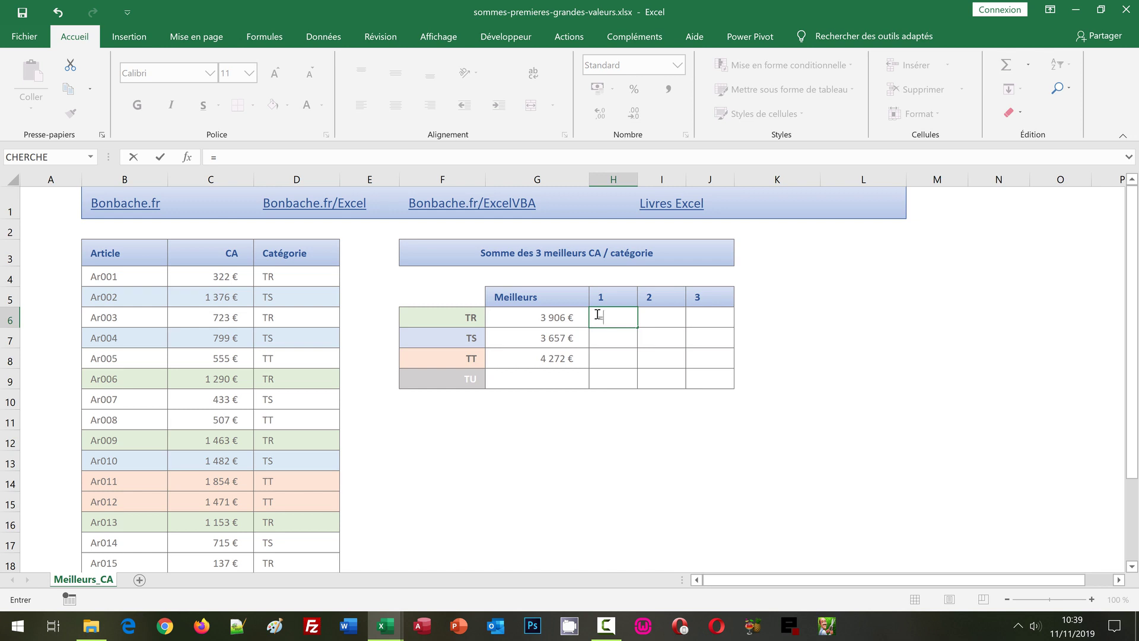
pyautogui.write('S')
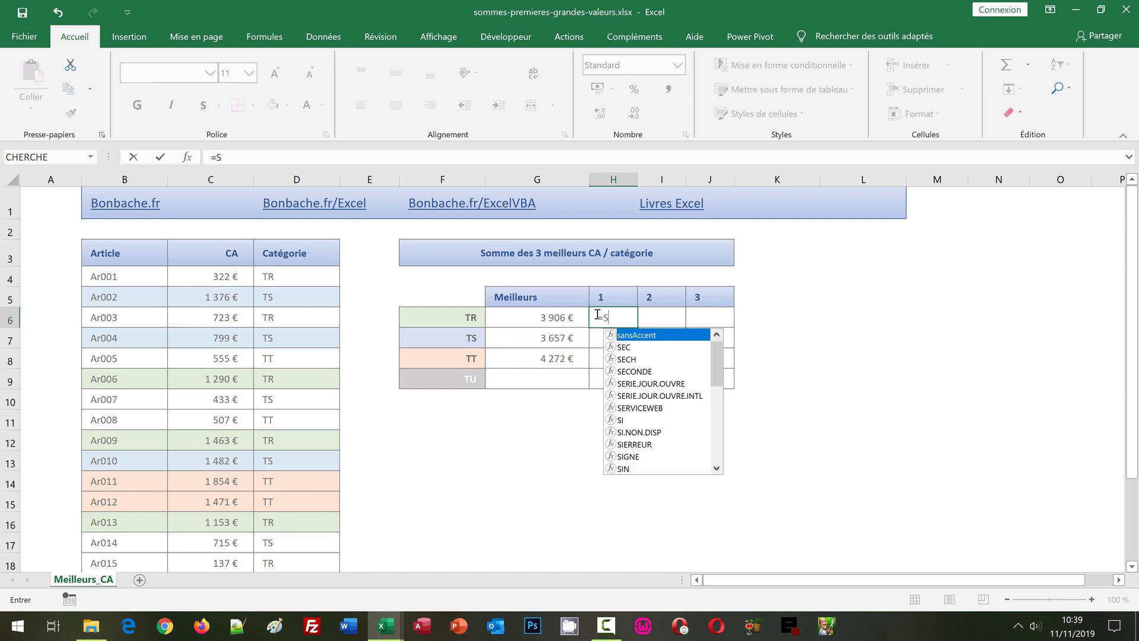
pyautogui.write('iErreu')
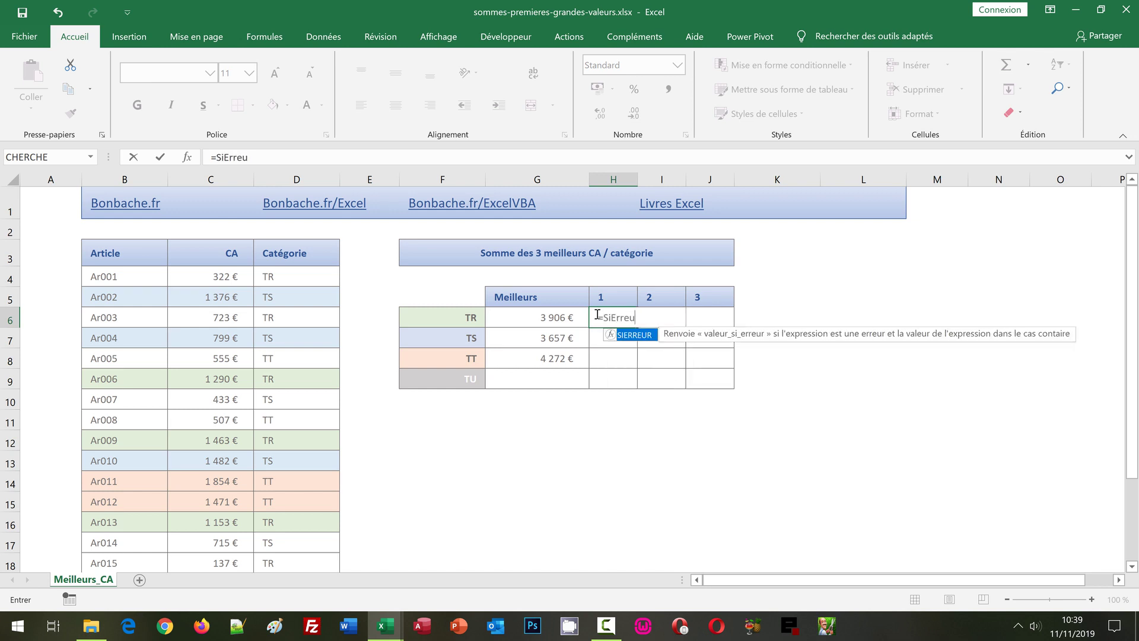
pyautogui.write('r(')
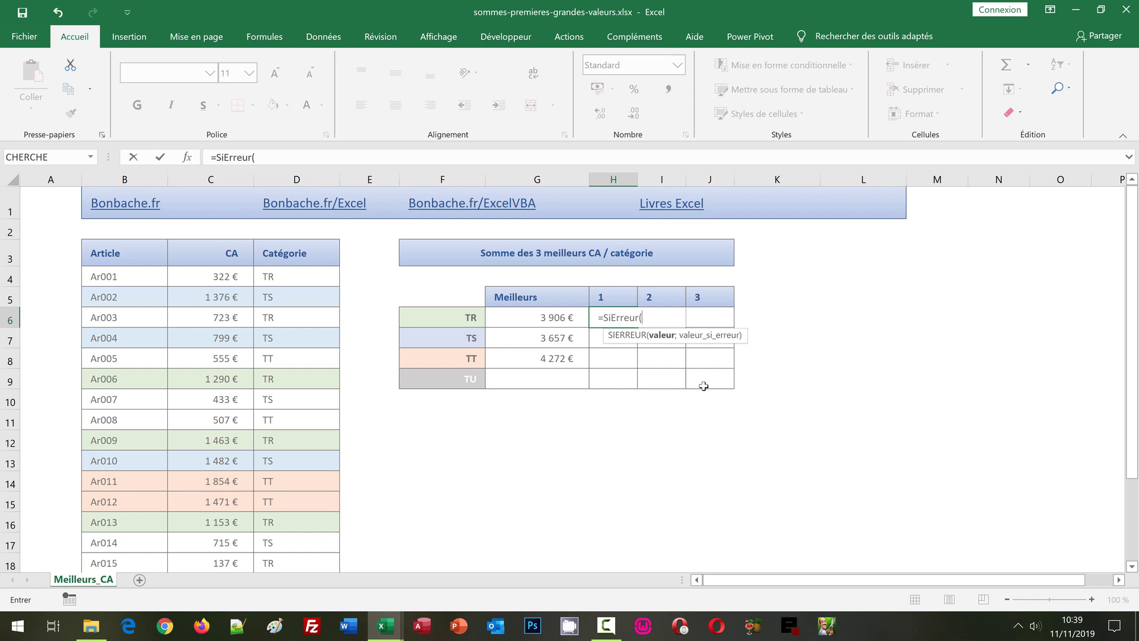
pyautogui.write('Index')
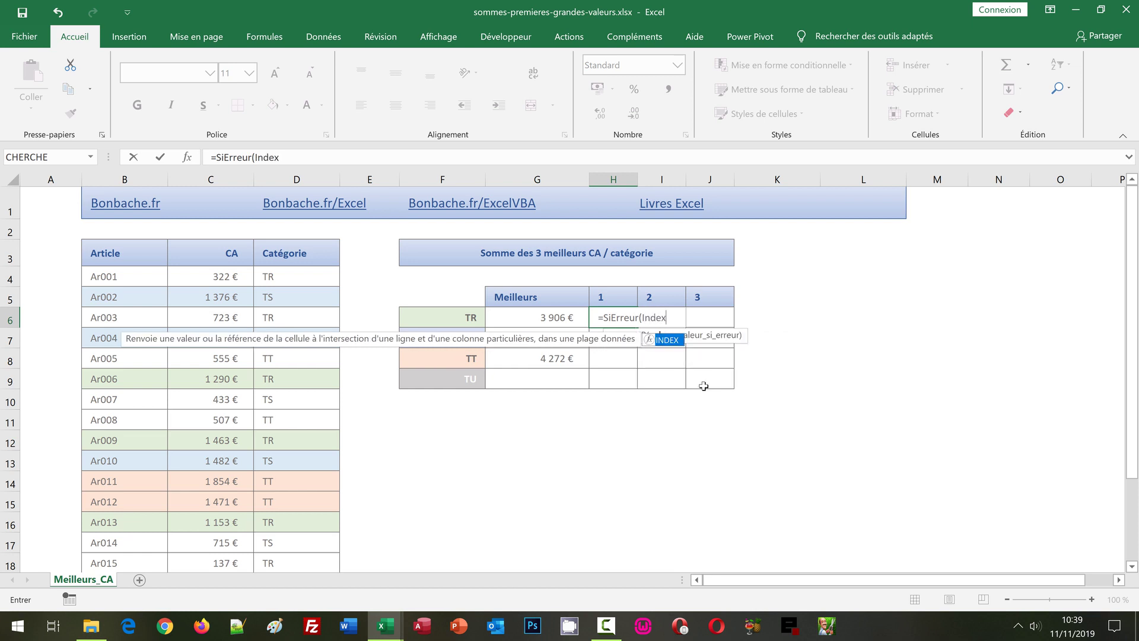
pyautogui.write('(')
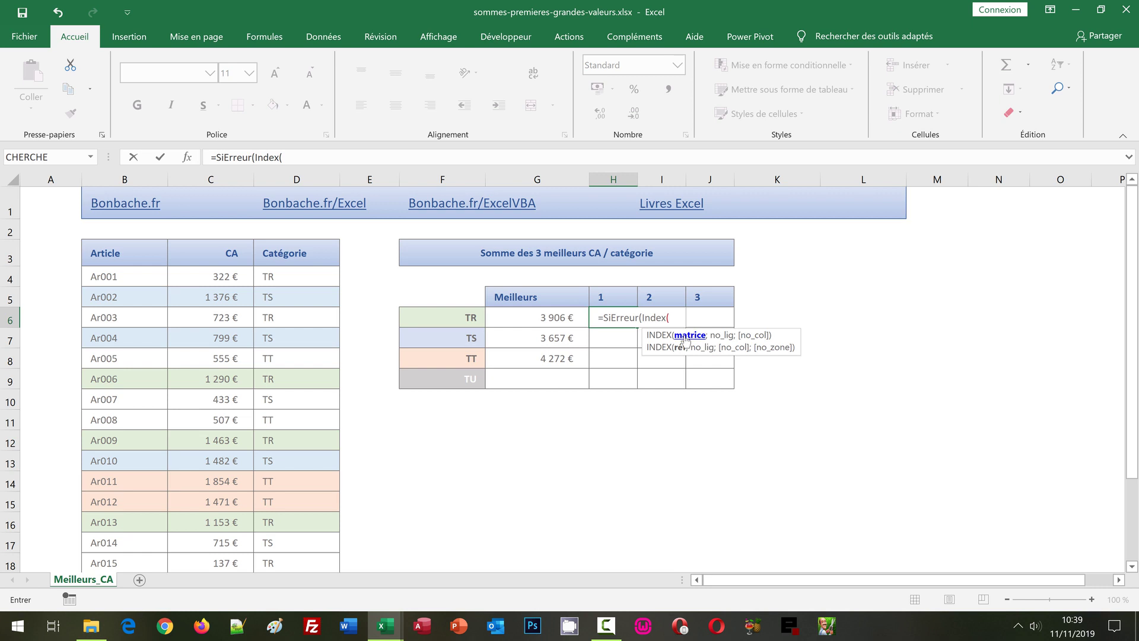
pyautogui.write('Article')
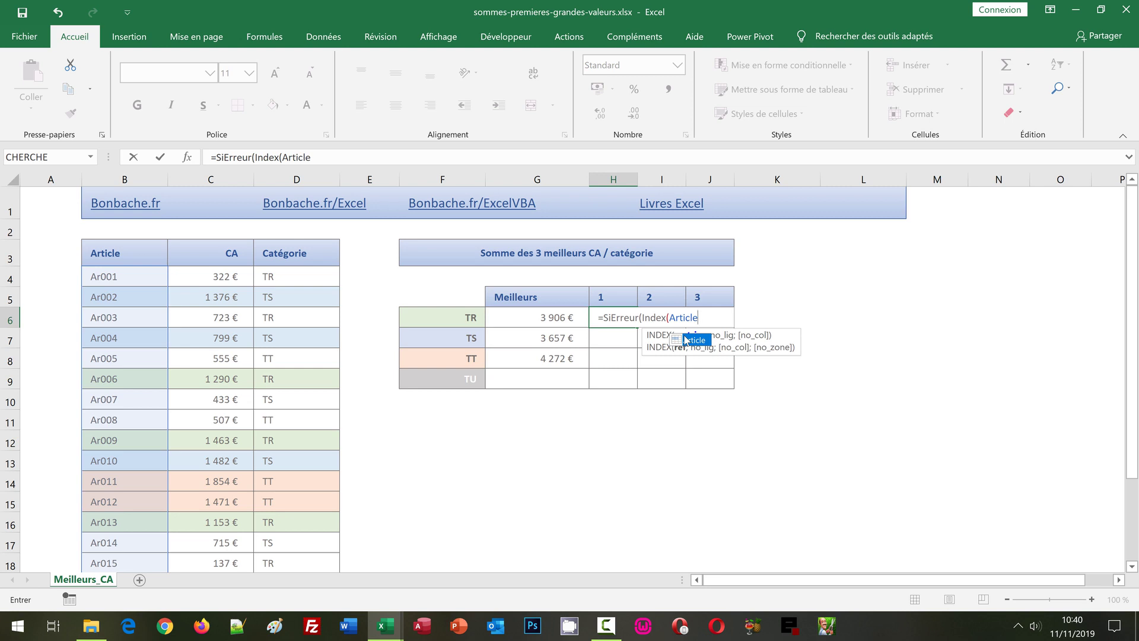
pyautogui.write(';')
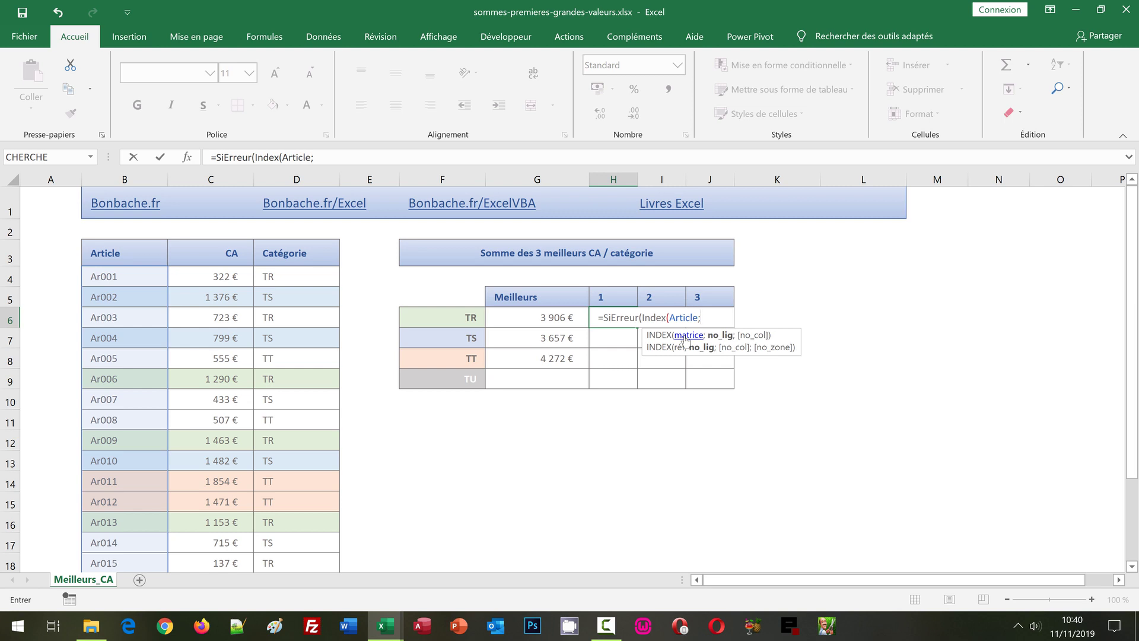
pyautogui.write('E')
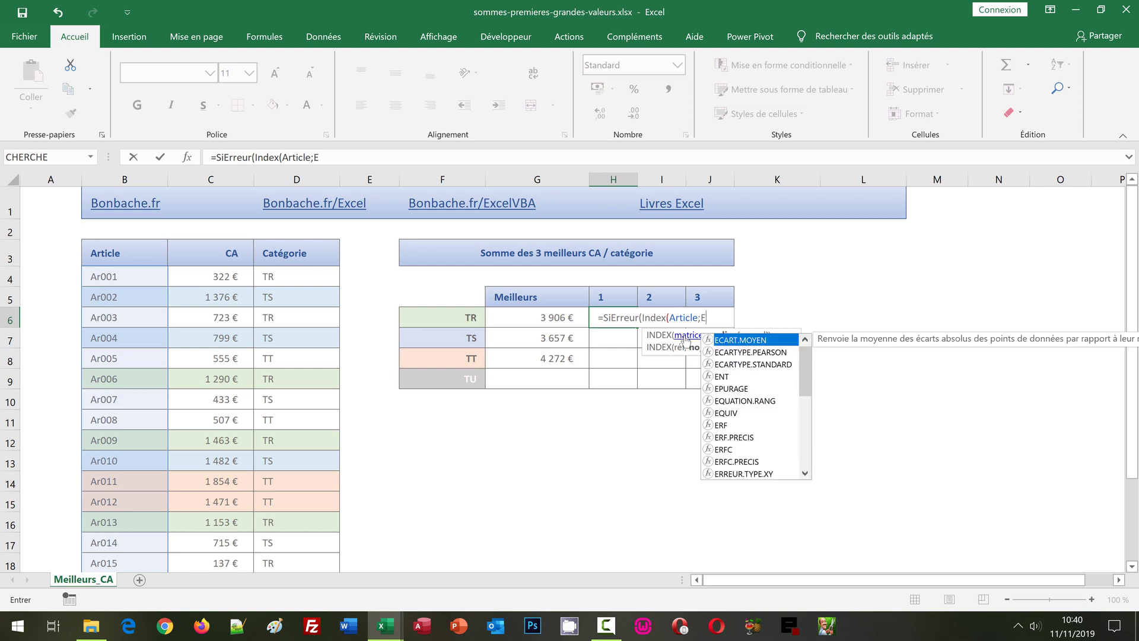
pyautogui.write('quiv(')
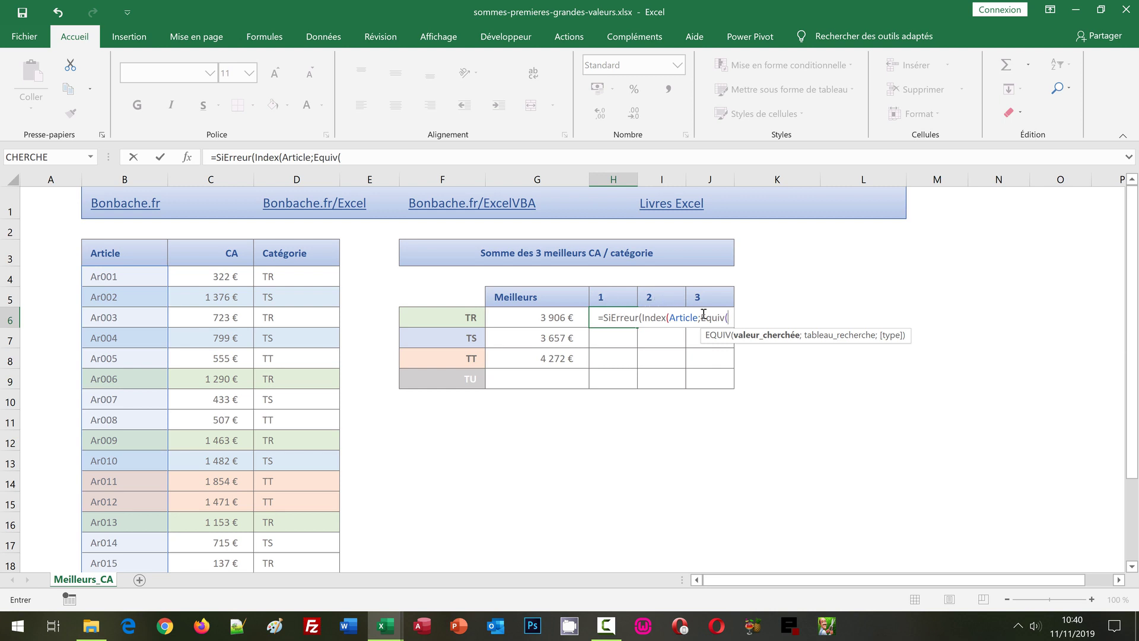
pyautogui.write('Gran')
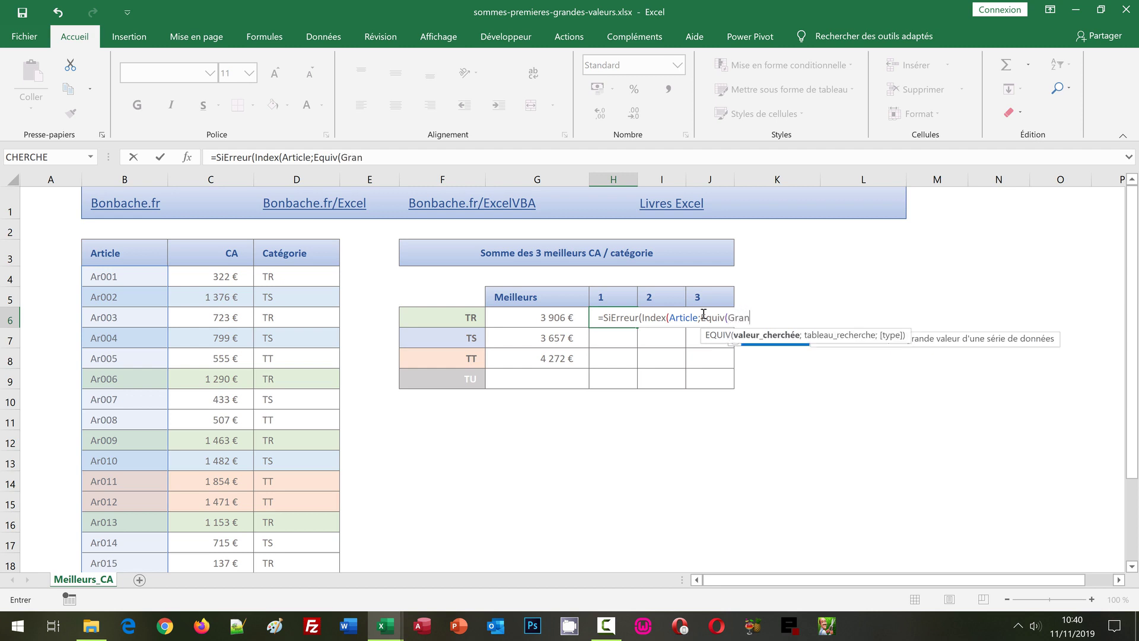
pyautogui.write('de.Valeu')
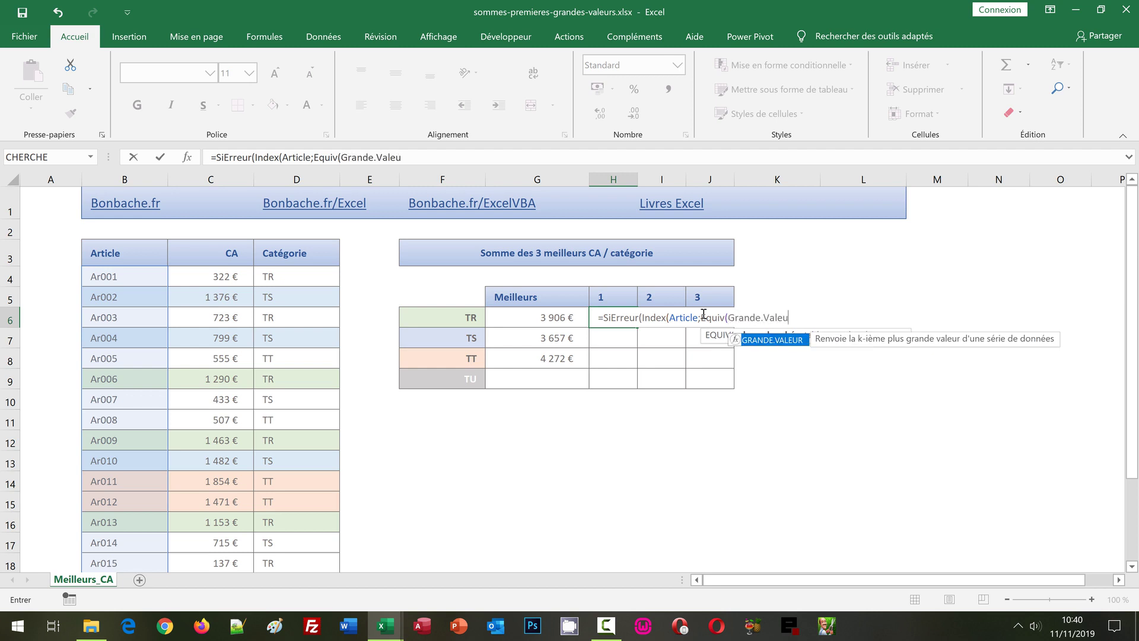
pyautogui.write('r(')
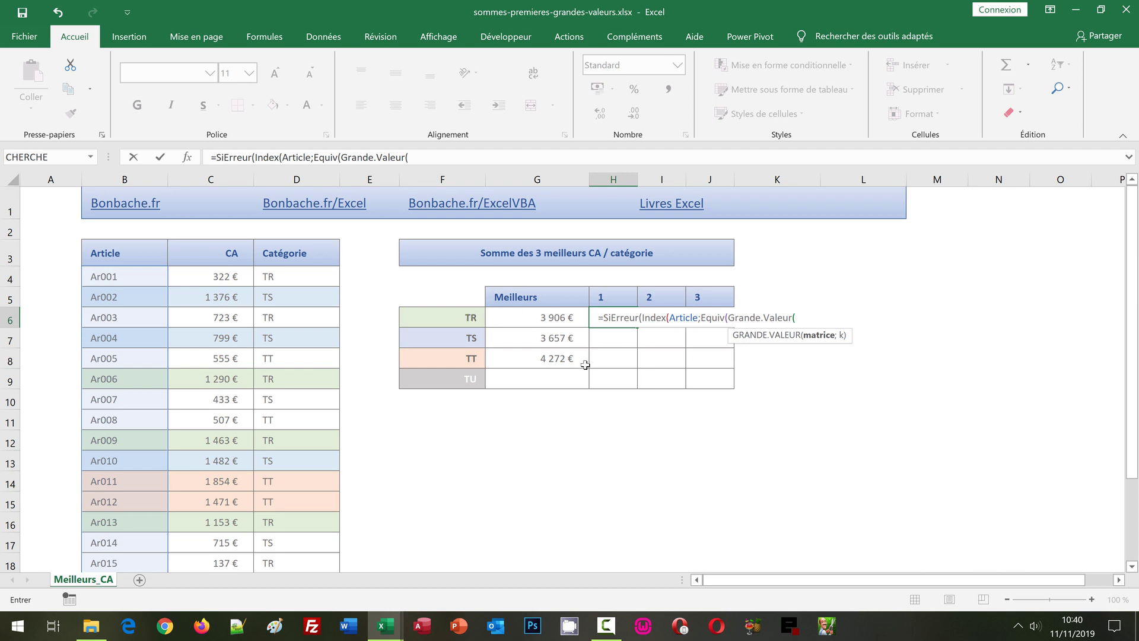
pyautogui.write('Si(')
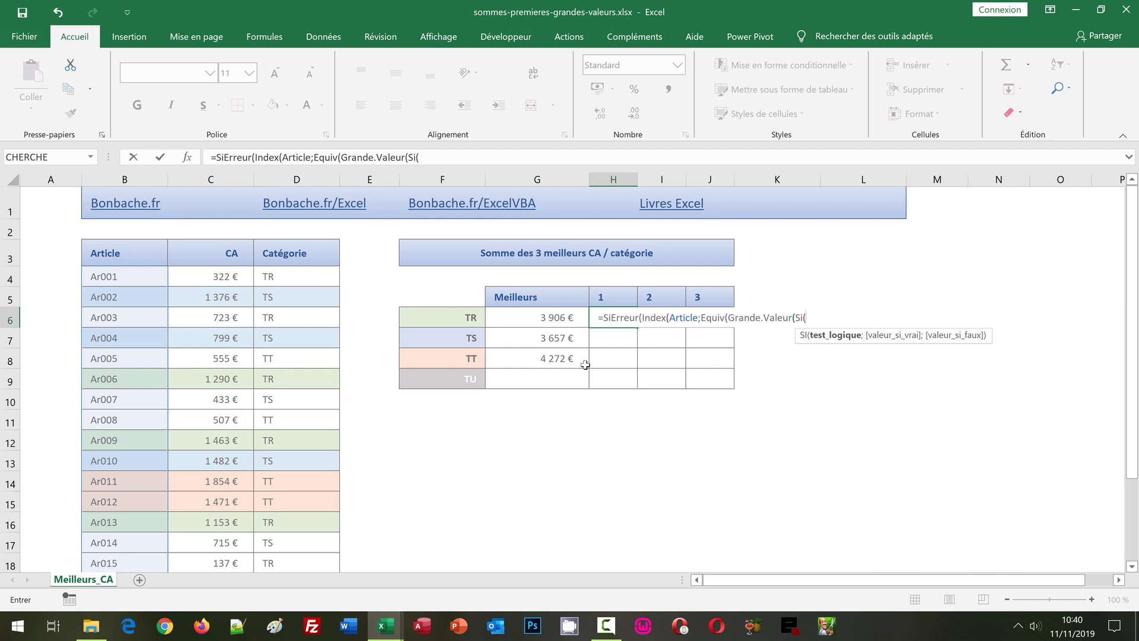
pyautogui.write('Cat')
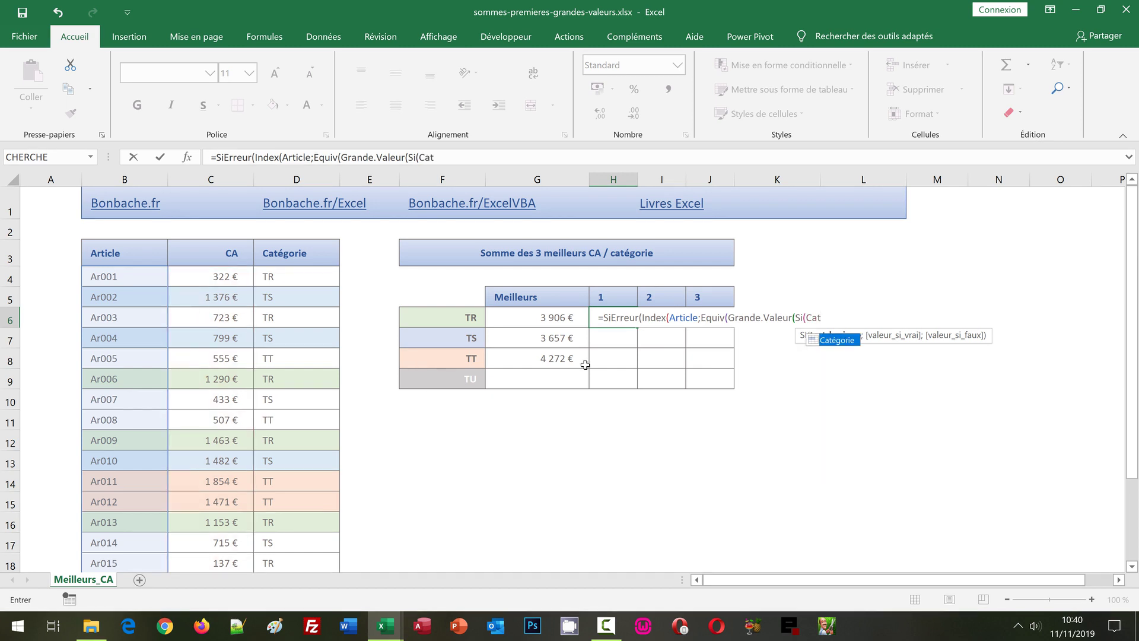
# Step: Add the SI condition Catégorie=$F6;CA;"" to the H6 formula
pyautogui.doubleClick(849, 341)
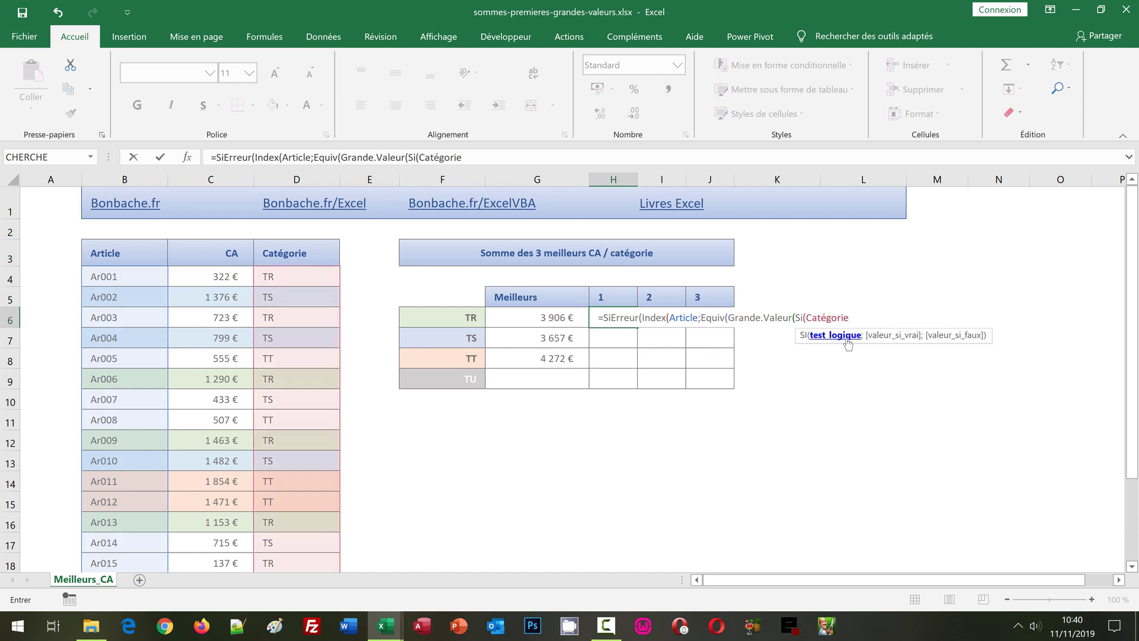
pyautogui.write('=')
pyautogui.click(457, 314)
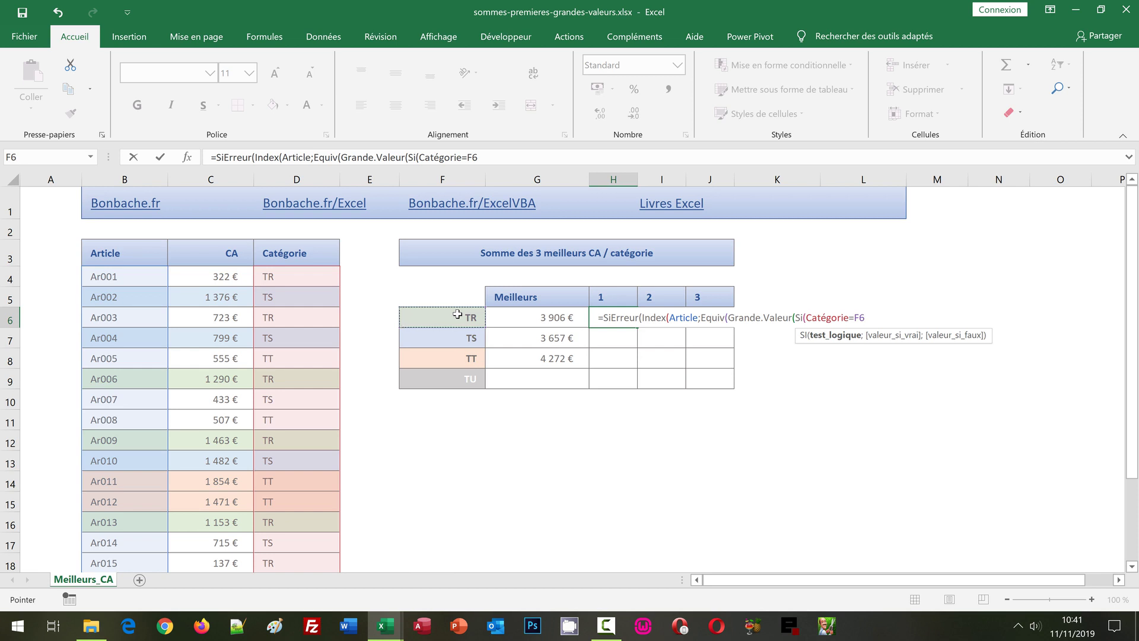
pyautogui.press('F4')
pyautogui.press('F4')
pyautogui.press('F4')
pyautogui.write('$F6;')
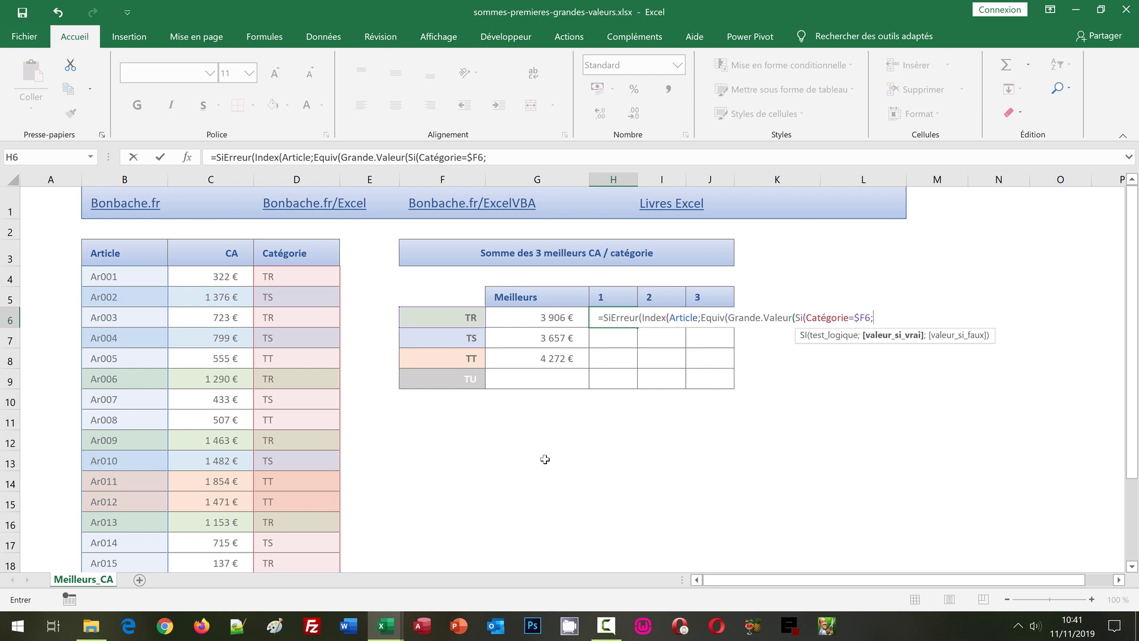
pyautogui.write('C')
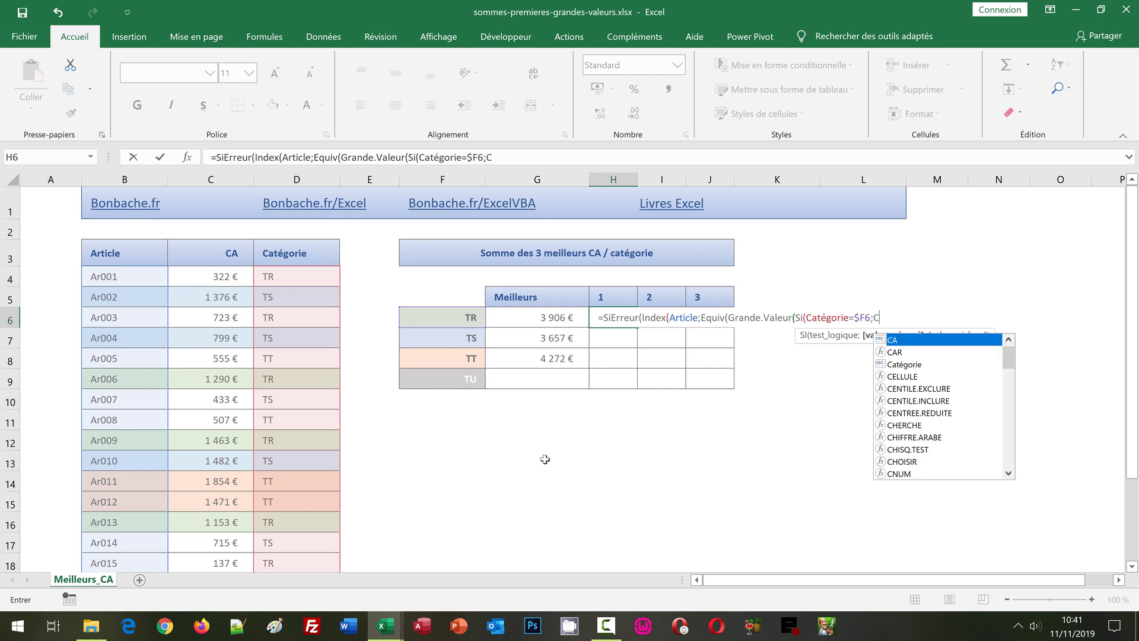
pyautogui.write('A')
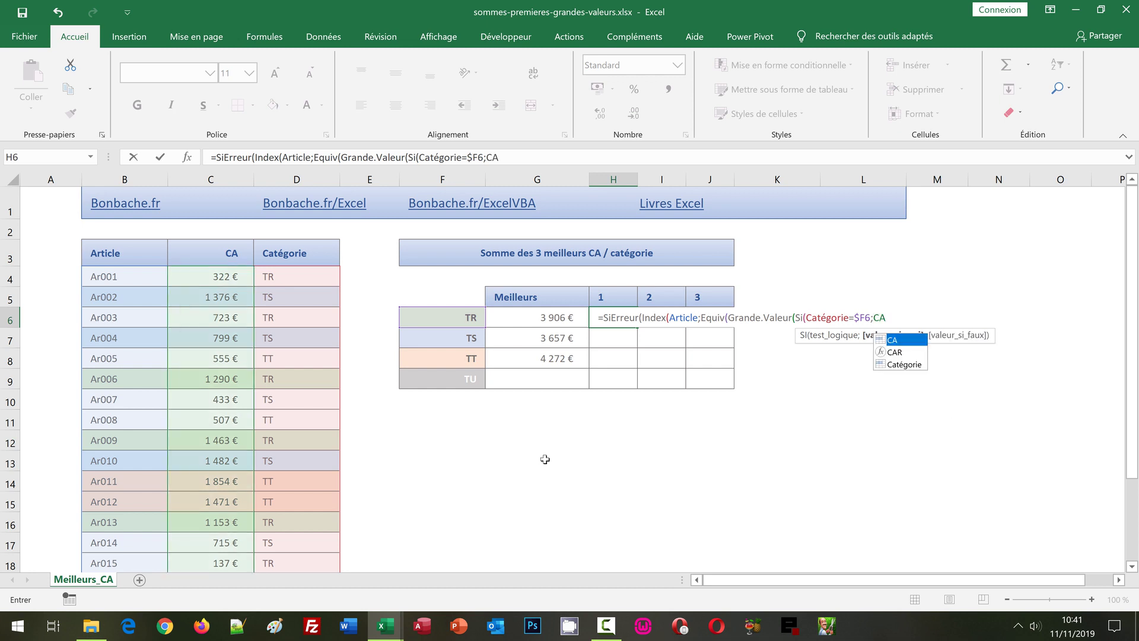
pyautogui.write(';')
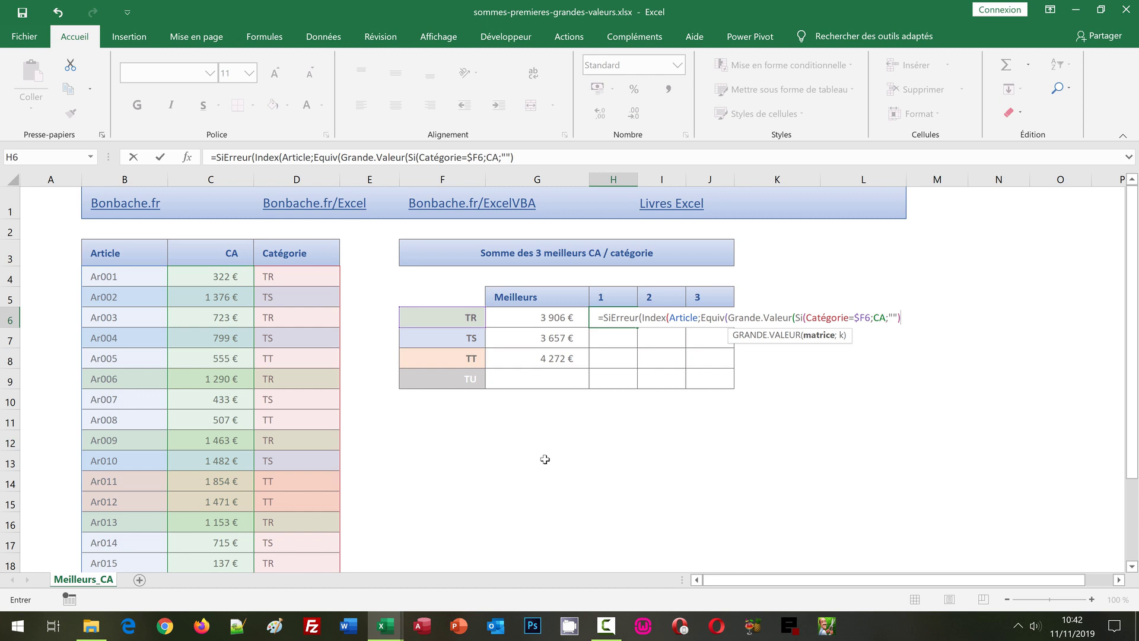
pyautogui.write(';')
# Step: Finish H6 with H$5 as rank, exact match in CA, returning Article, blank on error
pyautogui.click(613, 300)
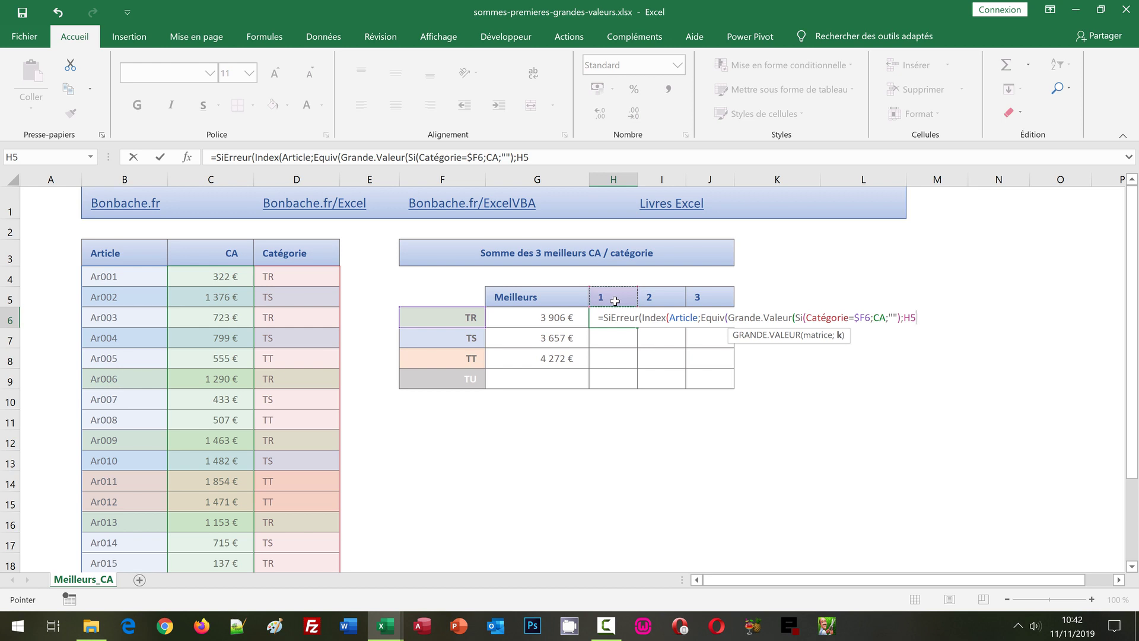
pyautogui.press('F4')
pyautogui.press('F4')
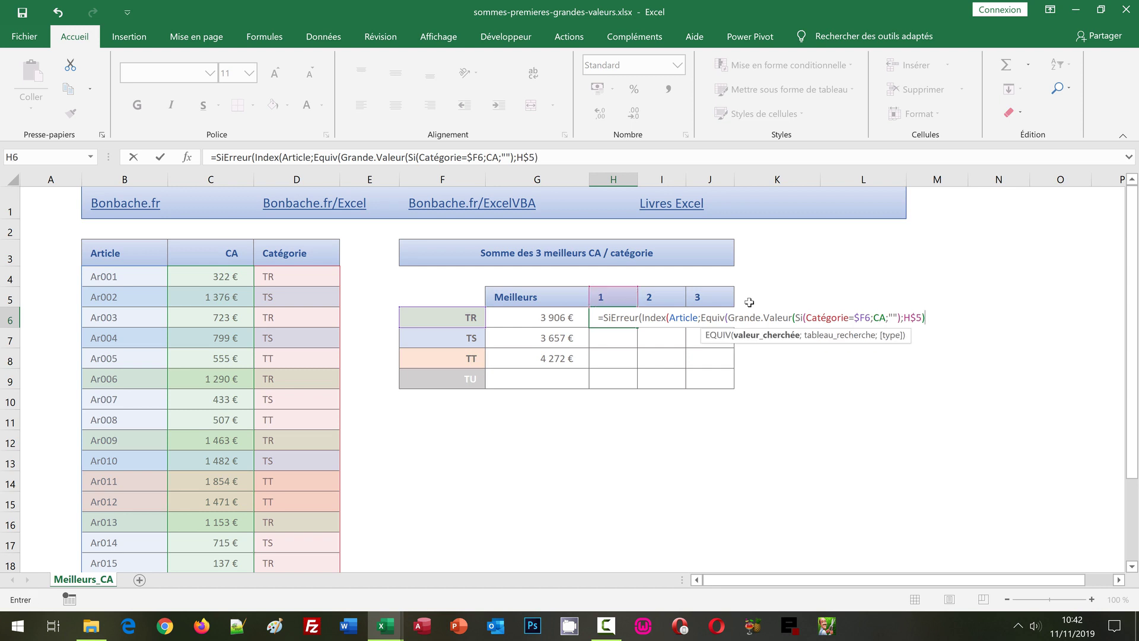
pyautogui.write(';')
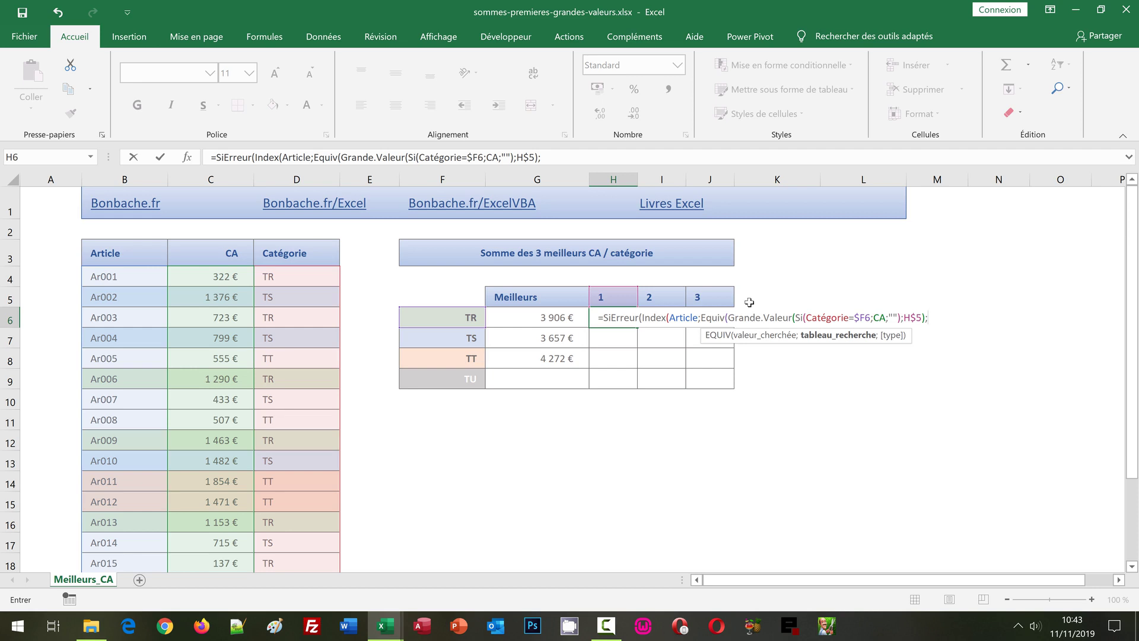
pyautogui.write('CA')
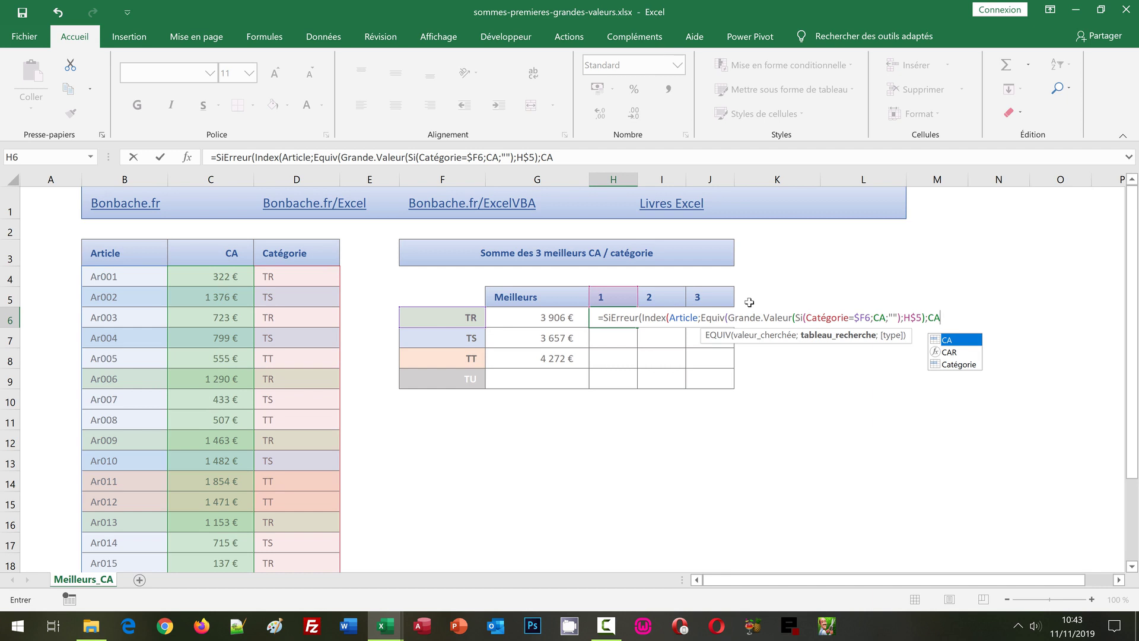
pyautogui.write(';')
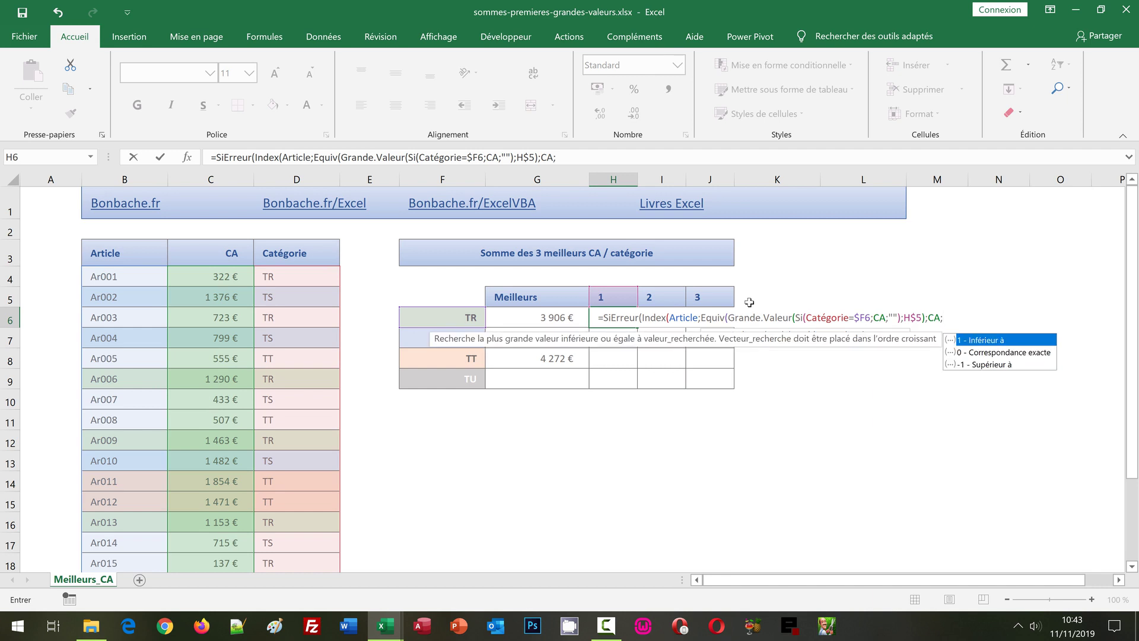
pyautogui.write('0')
pyautogui.write(')')
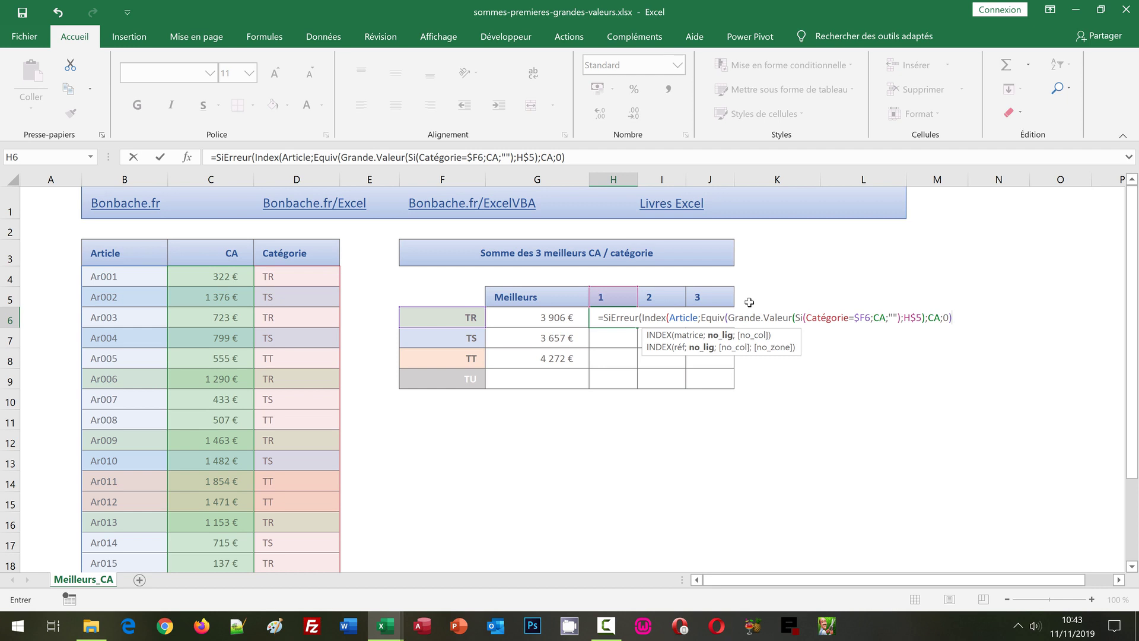
pyautogui.write(';1')
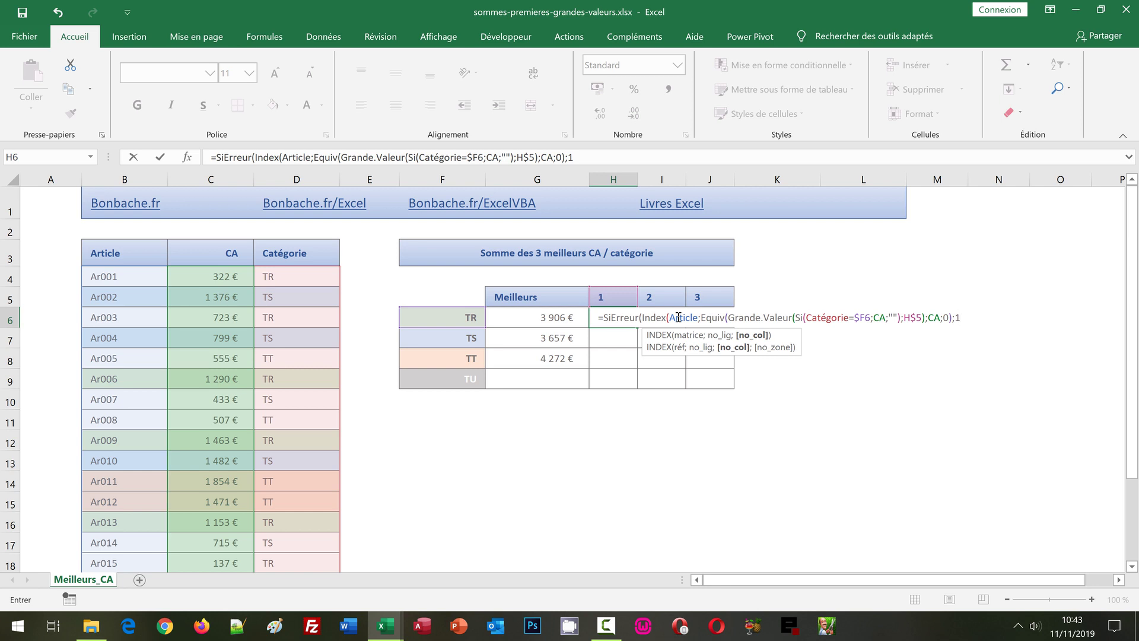
pyautogui.write(')')
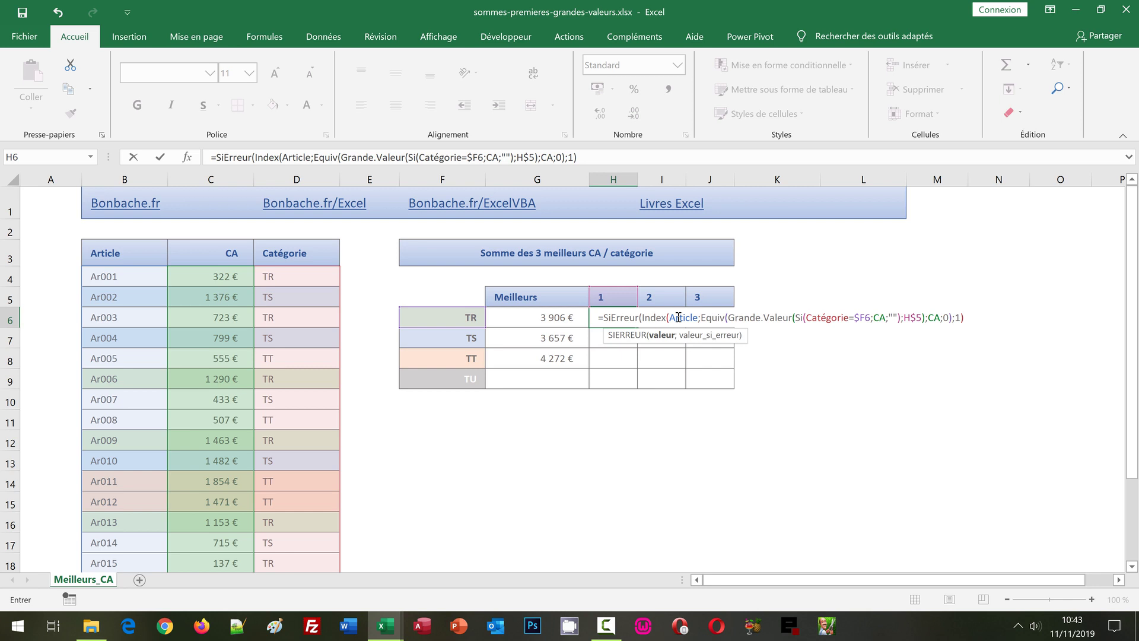
pyautogui.write(';')
pyautogui.write('""')
pyautogui.write(')')
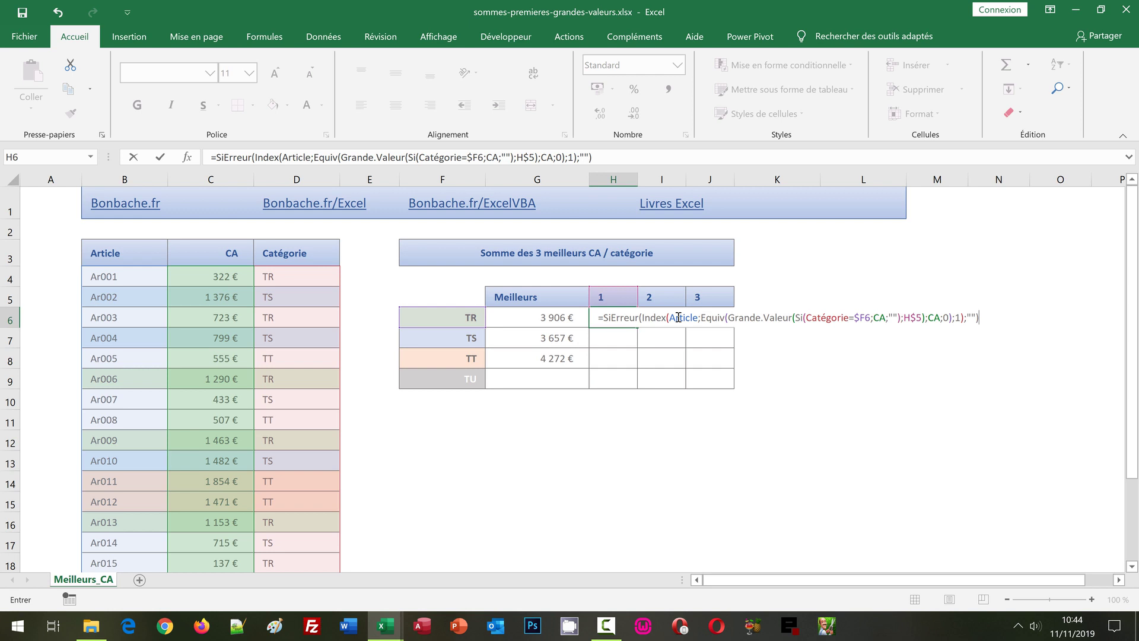
# Step: Array-enter the H6 formula and fill it over H6:J9, giving TR's top articles Ar009, Ar006, Ar013
pyautogui.hotkey('ctrl', 'shift', 'Return')
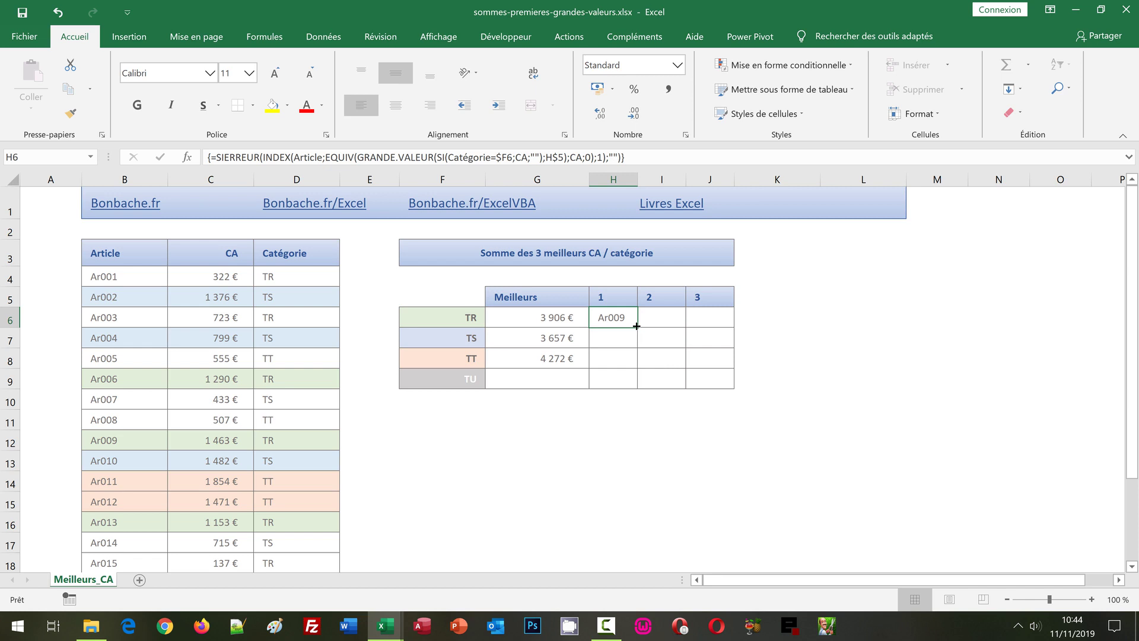
pyautogui.moveTo(637, 326); pyautogui.dragTo(636, 386)
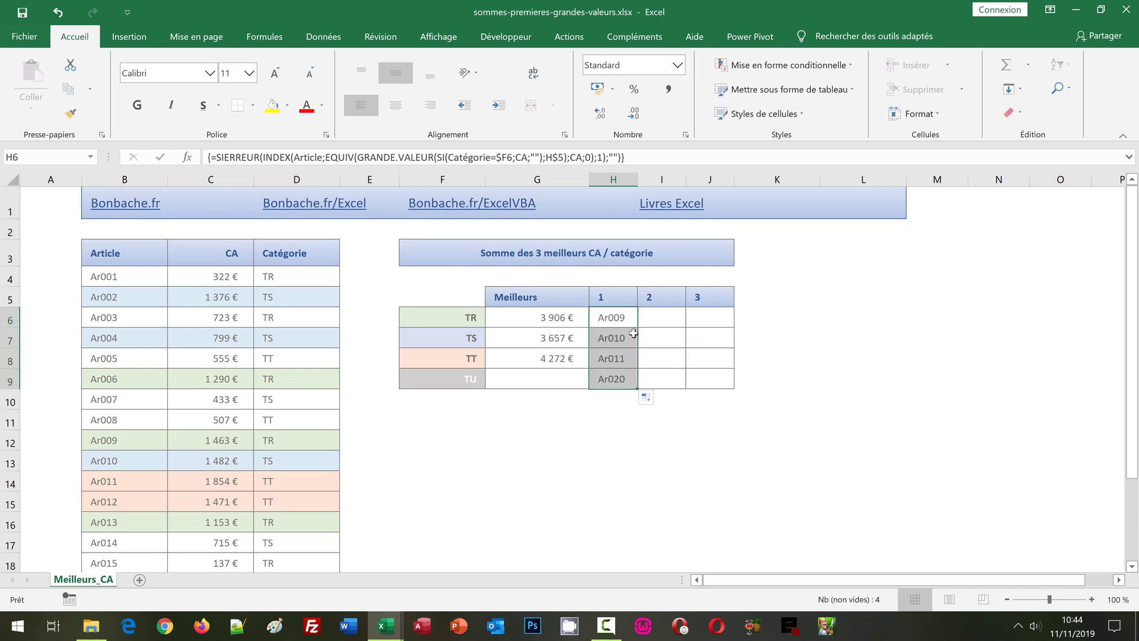
pyautogui.moveTo(636, 387); pyautogui.dragTo(716, 375)
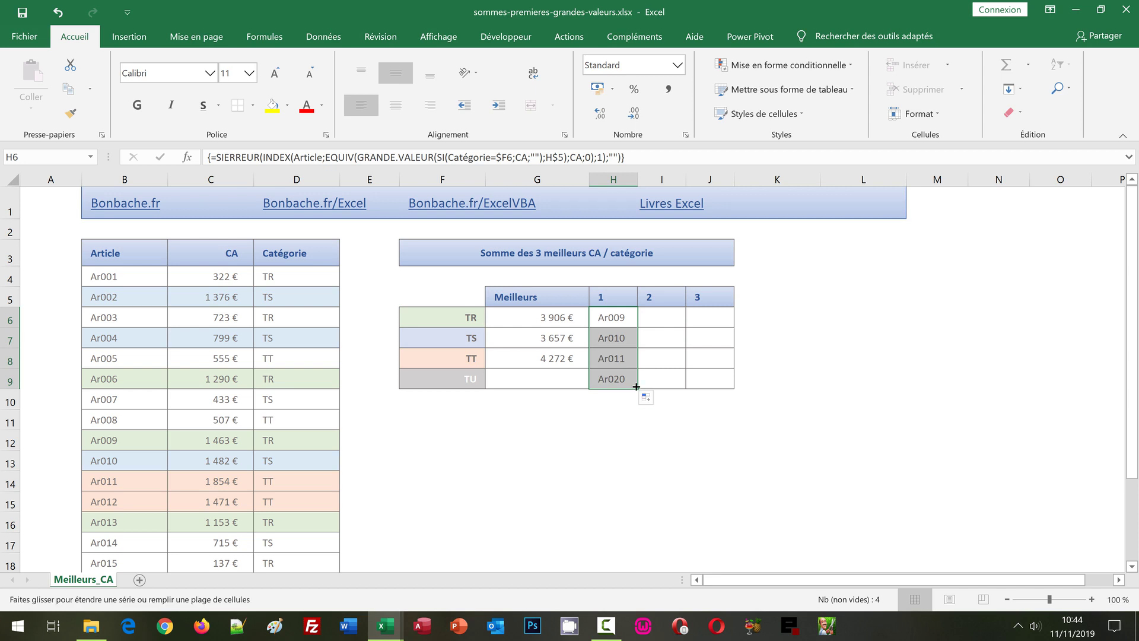
pyautogui.moveTo(728, 376); pyautogui.dragTo(730, 377)
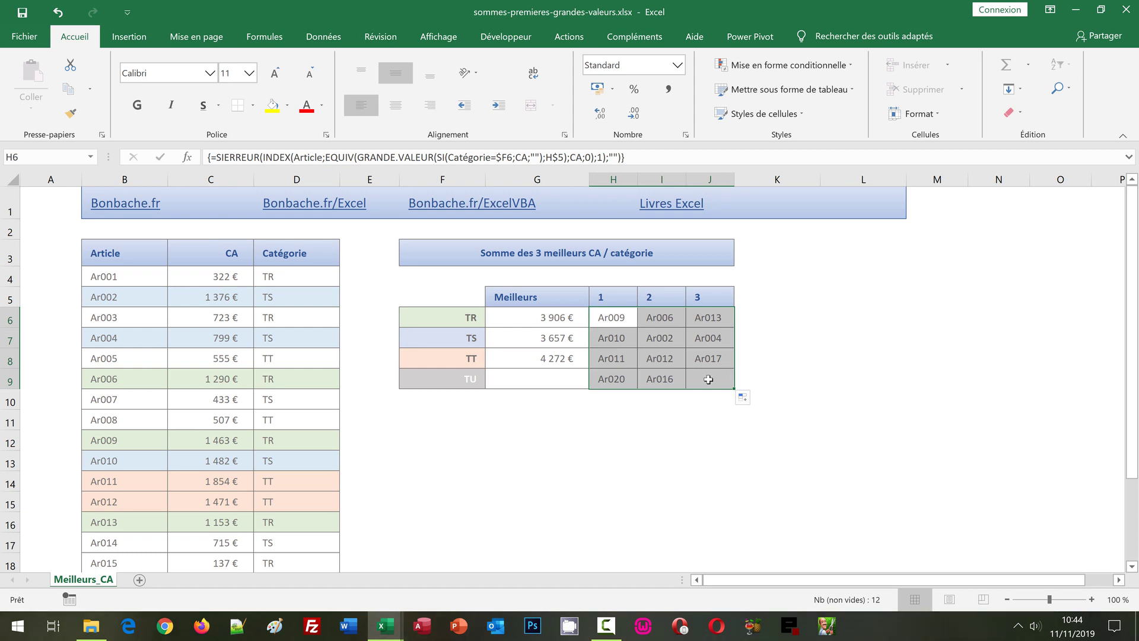
pyautogui.click(709, 379)
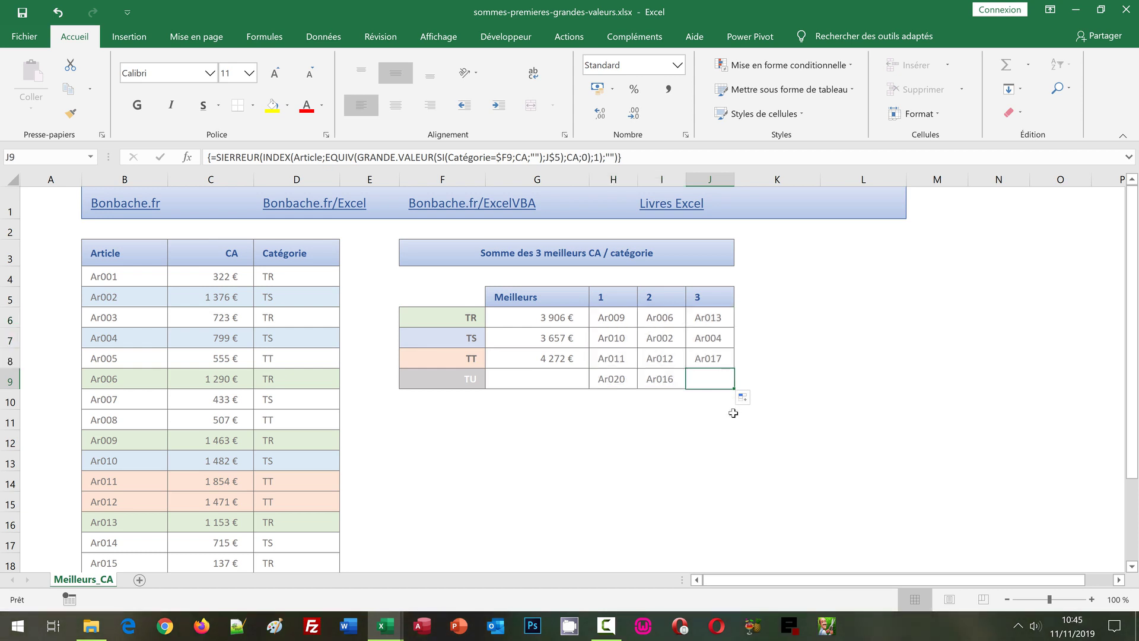